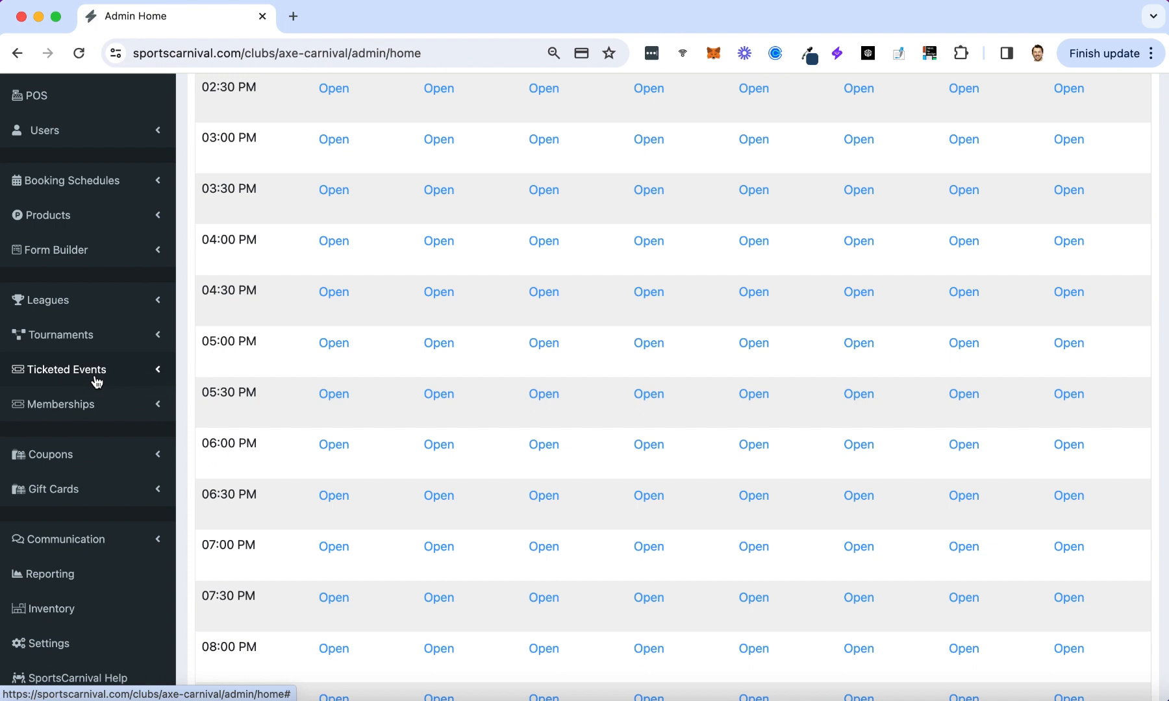
Open the Add Event form from Ticketed Events > Create Event in the sidebar.
{"action": "left_click", "coordinate": [96, 382]}
{"action": "left_click", "coordinate": [61, 404]}
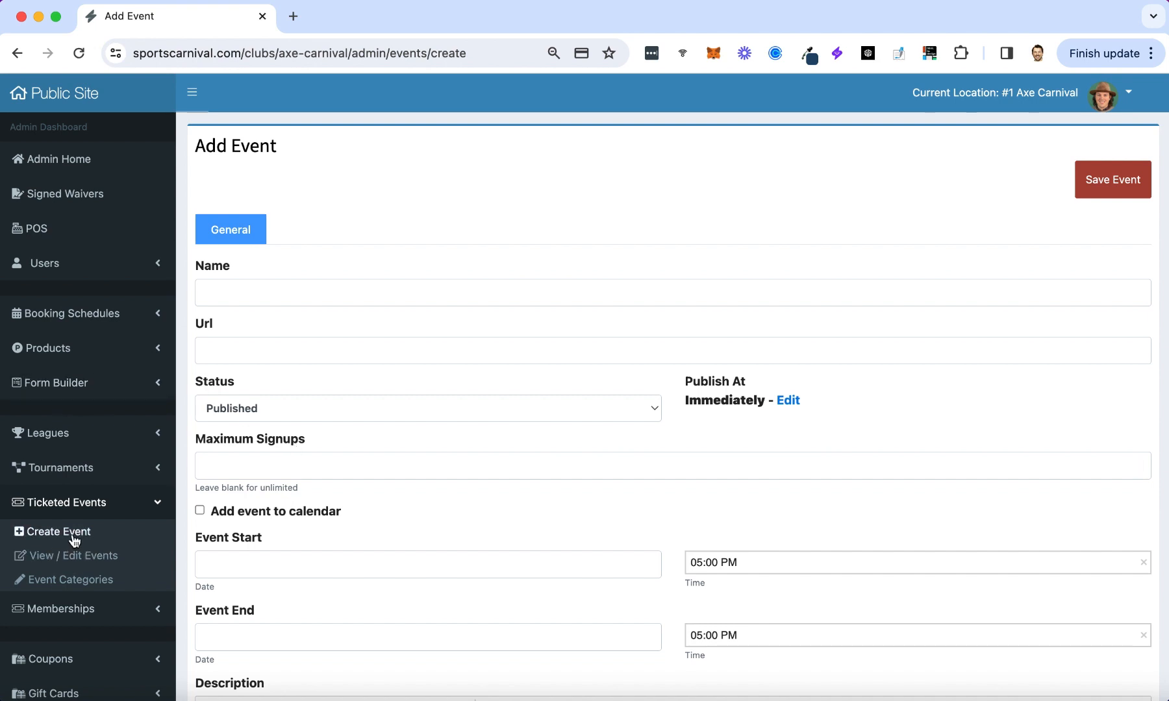
Name the event 'Big Concert' and set Maximum Signups to 100.
{"action": "left_click", "coordinate": [307, 277]}
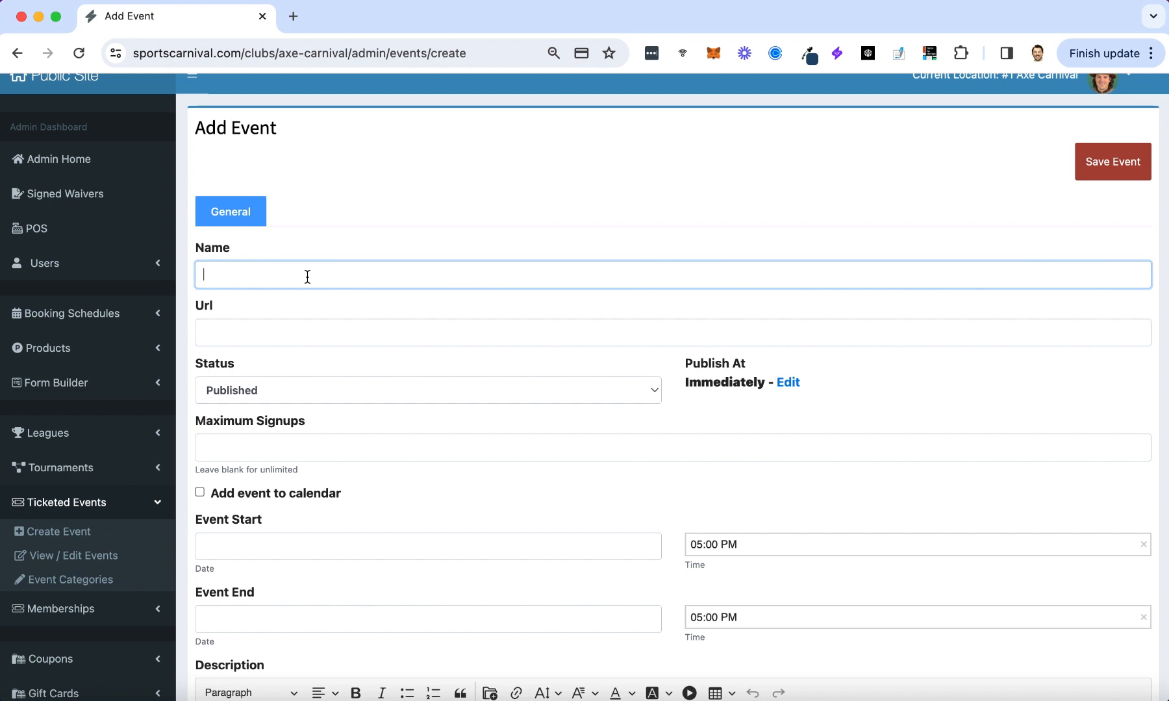
{"action": "type", "text": "Big Concert"}
{"action": "key", "text": "Tab"}
{"action": "scroll", "coordinate": [325, 350], "scroll_direction": "down", "scroll_amount": 2}
{"action": "left_click", "coordinate": [328, 373]}
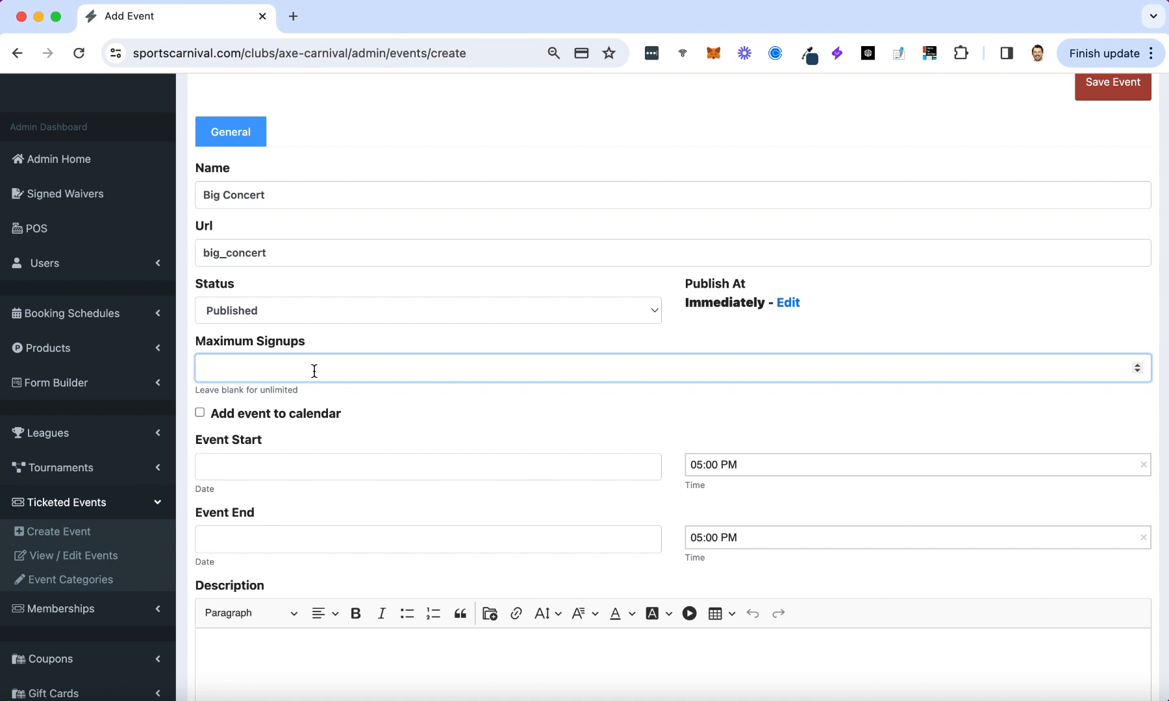
{"action": "type", "text": "100"}
{"action": "left_click", "coordinate": [296, 466]}
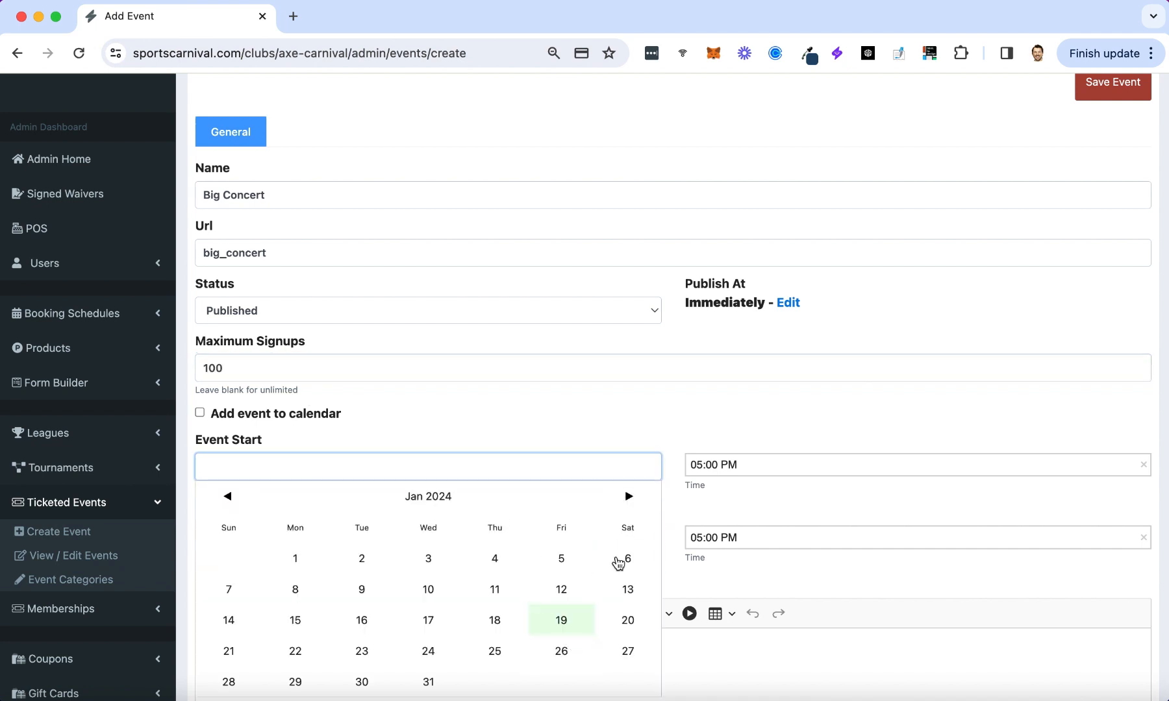
Set the start and end dates to January 26 2024, with a 12:00 AM end time.
{"action": "left_click", "coordinate": [560, 658]}
{"action": "left_click", "coordinate": [513, 539]}
{"action": "scroll", "coordinate": [535, 688], "scroll_direction": "down", "scroll_amount": 2}
{"action": "left_click", "coordinate": [561, 608]}
{"action": "left_click", "coordinate": [721, 420]}
{"action": "left_click", "coordinate": [701, 533]}
{"action": "left_click", "coordinate": [775, 464]}
Add the 'Big Concert Night!' description as a heading and save the event.
{"action": "scroll", "coordinate": [524, 500], "scroll_direction": "down", "scroll_amount": 1}
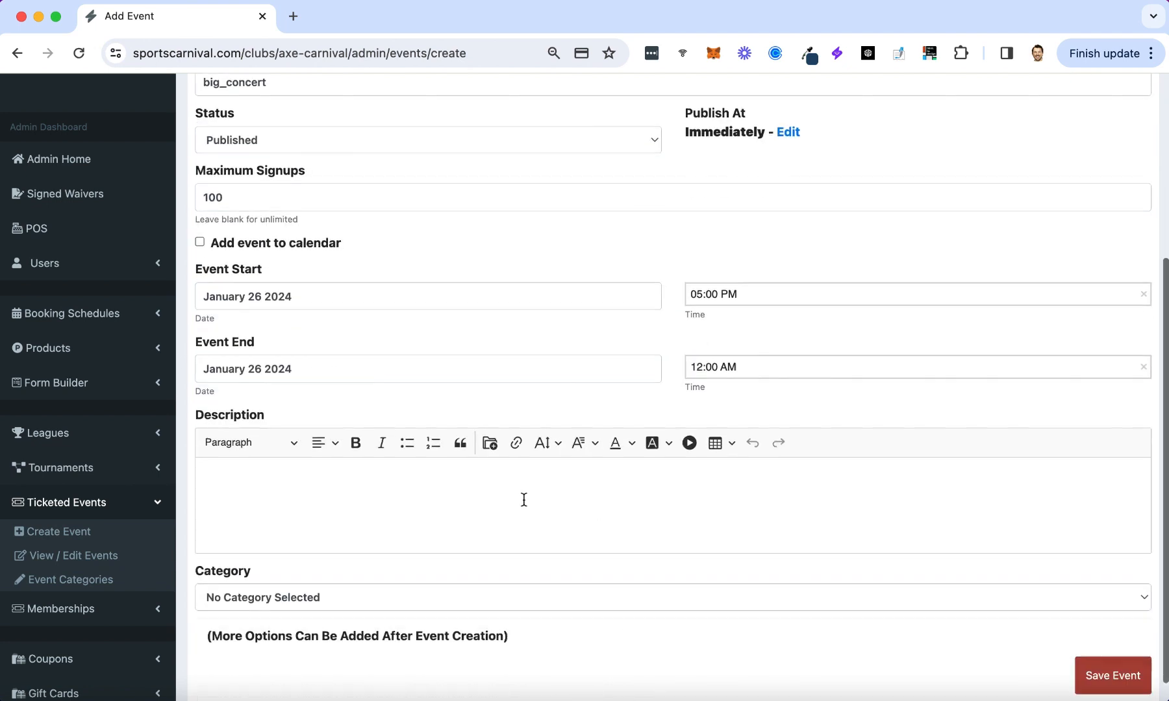
{"action": "scroll", "coordinate": [524, 500], "scroll_direction": "down", "scroll_amount": 1}
{"action": "left_click", "coordinate": [377, 456]}
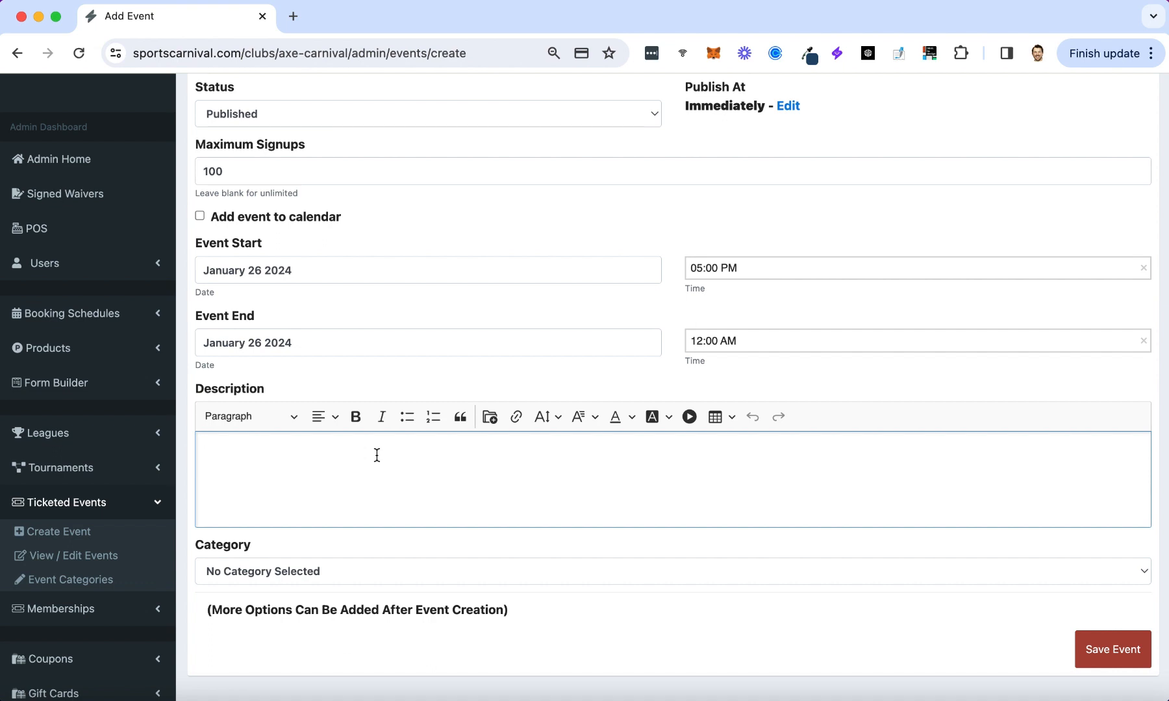
{"action": "type", "text": "Big Concert Night! You can buy up to 6 tickets at one time."}
{"action": "left_click", "coordinate": [1095, 659]}
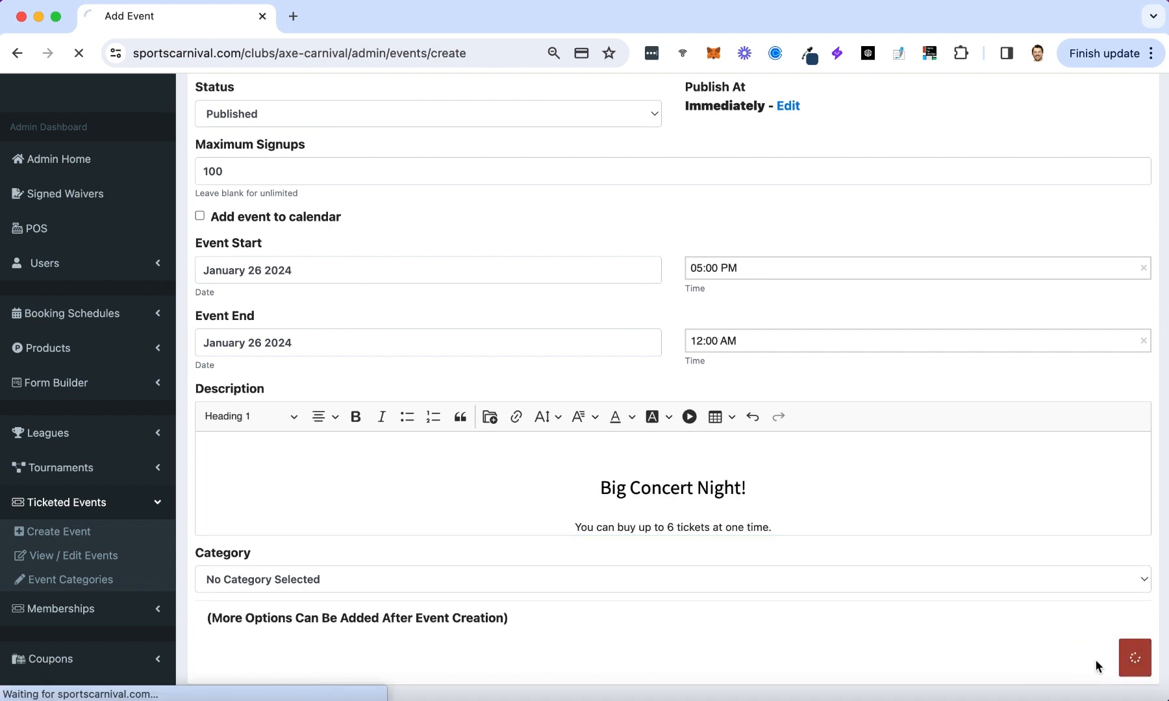
{"action": "left_click", "coordinate": [363, 167]}
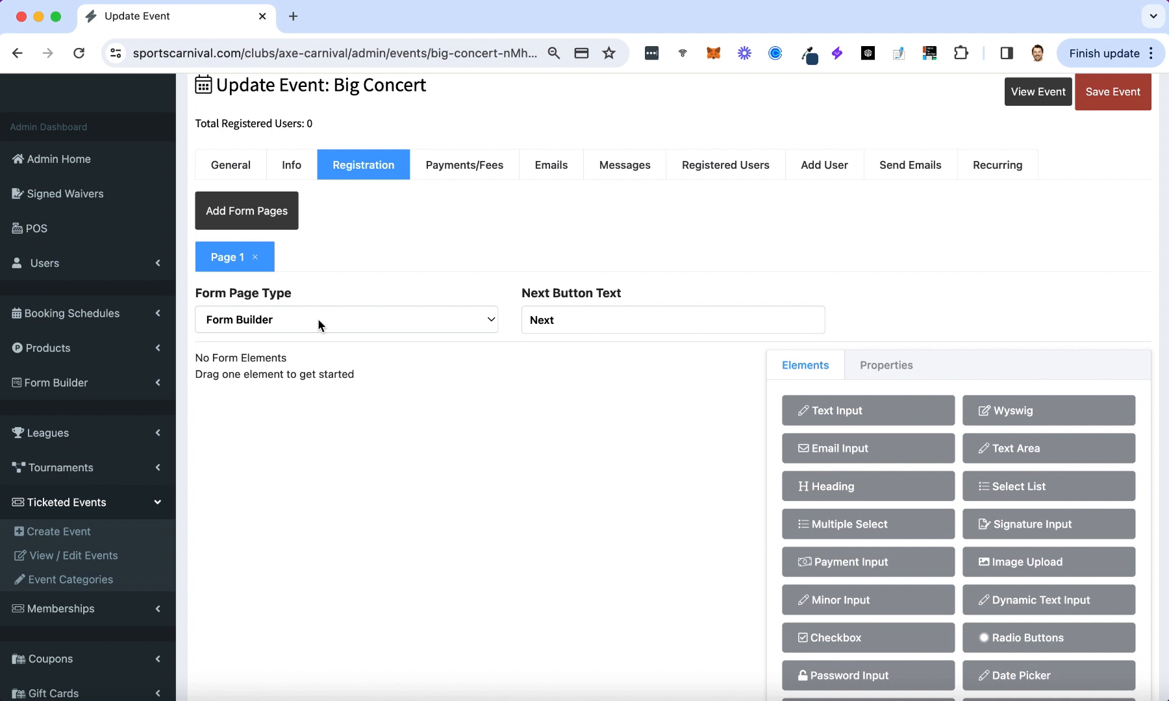
Keep Form Builder and add a Wyswig block, two Text Inputs and an Email Input.
{"action": "left_click", "coordinate": [280, 325]}
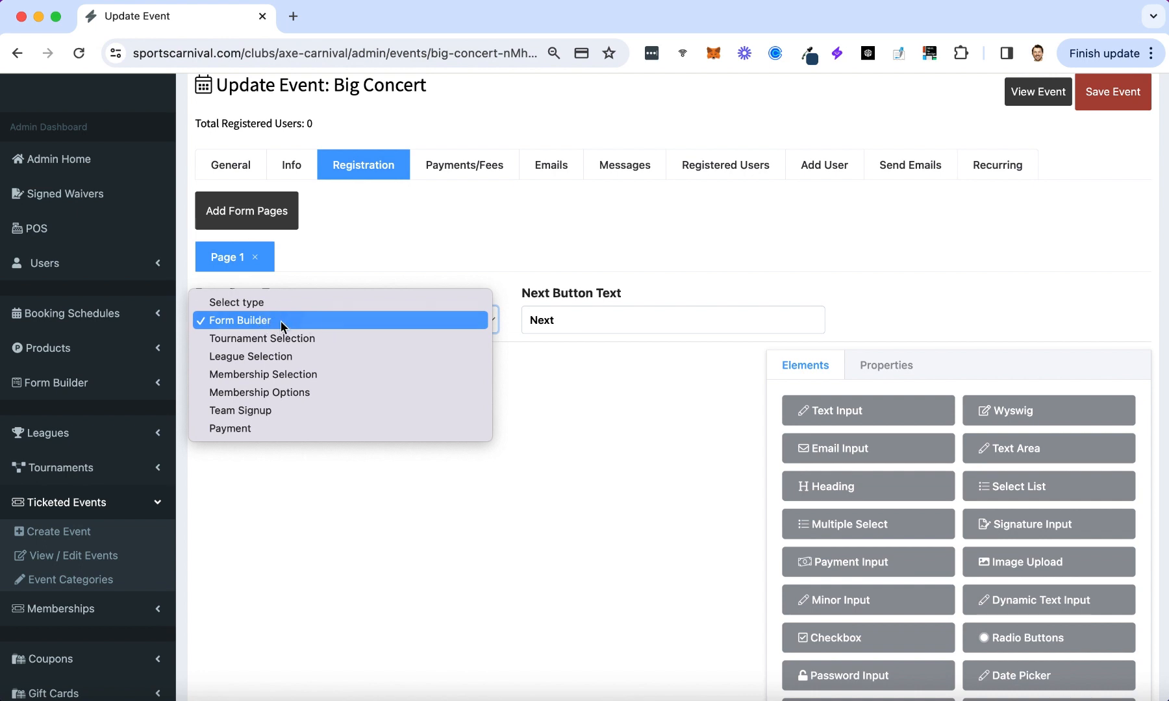
{"action": "left_click", "coordinate": [275, 322]}
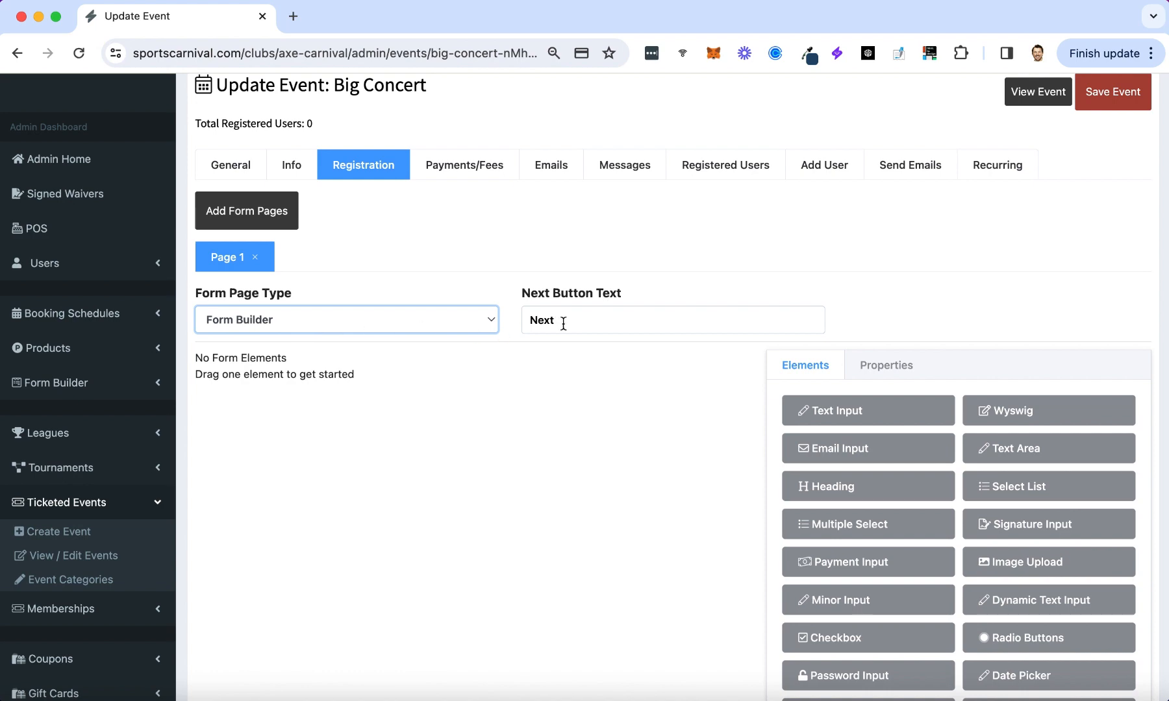
{"action": "left_click_drag", "start_coordinate": [1081, 415], "coordinate": [389, 416]}
{"action": "left_click", "coordinate": [805, 365]}
{"action": "scroll", "coordinate": [837, 354], "scroll_direction": "down", "scroll_amount": 1}
{"action": "left_click_drag", "start_coordinate": [841, 352], "coordinate": [299, 481]}
{"action": "left_click_drag", "start_coordinate": [840, 351], "coordinate": [260, 529]}
{"action": "scroll", "coordinate": [258, 532], "scroll_direction": "down", "scroll_amount": 2}
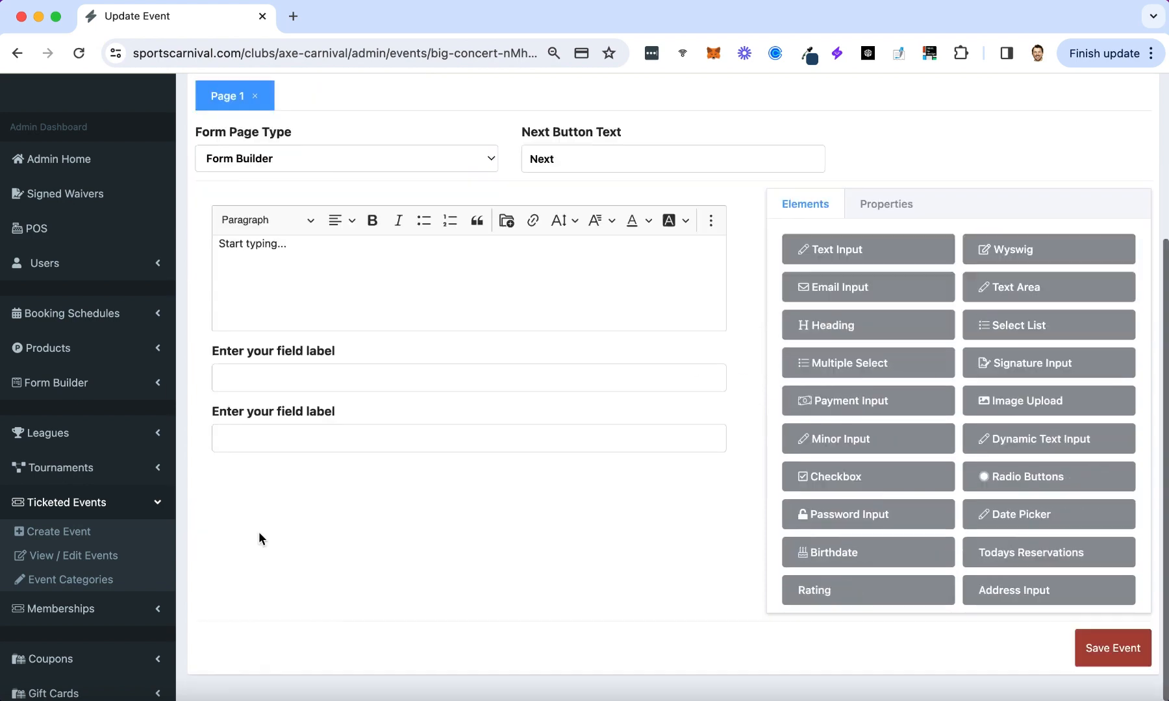
{"action": "left_click_drag", "start_coordinate": [850, 287], "coordinate": [353, 490]}
Label the text inputs First Name and Last Name and mark the fields required.
{"action": "left_click", "coordinate": [298, 368]}
{"action": "left_click_drag", "start_coordinate": [909, 297], "coordinate": [760, 296]}
{"action": "type", "text": "First Name"}
{"action": "left_click", "coordinate": [552, 455]}
{"action": "type", "text": "Last Name"}
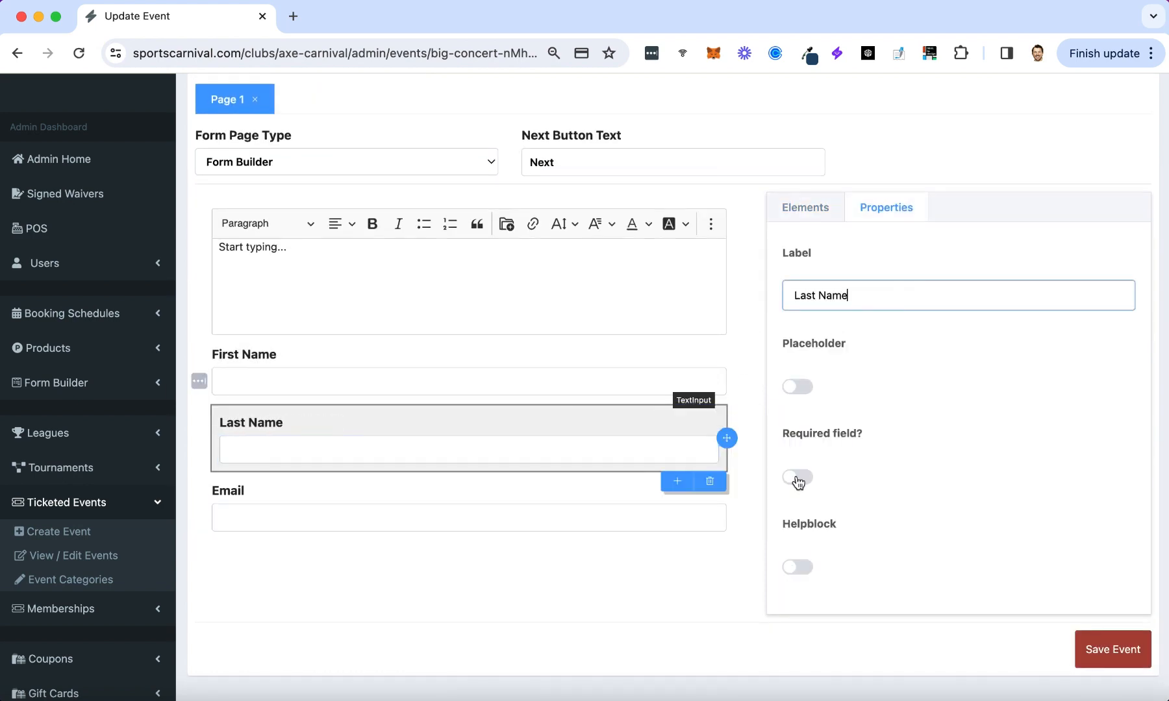
{"action": "left_click", "coordinate": [797, 478]}
{"action": "left_click", "coordinate": [617, 385]}
{"action": "left_click", "coordinate": [798, 478]}
{"action": "left_click", "coordinate": [581, 510]}
Write 'Here is where you register!' and 'Fill out your first and last name and email too.' in the text block.
{"action": "scroll", "coordinate": [763, 492], "scroll_direction": "up", "scroll_amount": 2}
{"action": "left_click_drag", "start_coordinate": [289, 380], "coordinate": [199, 383]}
{"action": "type", "text": "Here is where you register!"}
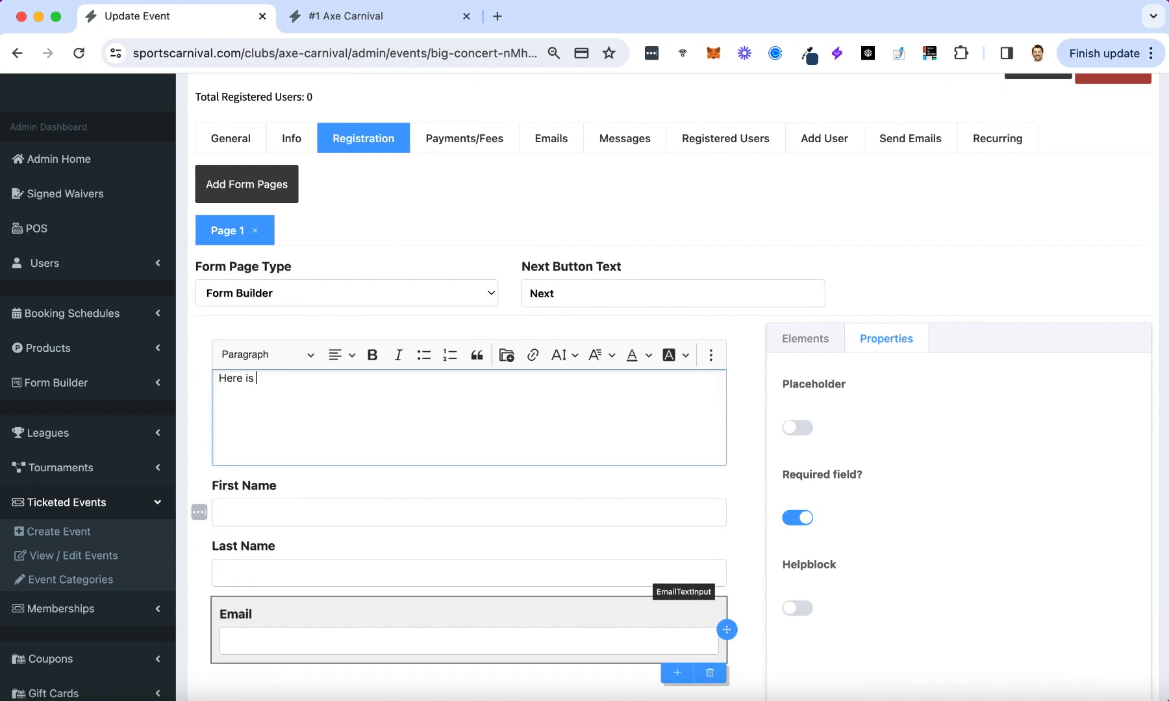
{"action": "key", "text": "Return"}
{"action": "key", "text": "Return"}
{"action": "type", "text": "Fill oput"}
{"action": "key", "text": "BackSpace"}
{"action": "key", "text": "BackSpace"}
{"action": "key", "text": "BackSpace"}
{"action": "key", "text": "BackSpace"}
{"action": "type", "text": "ut your first and last name and email too."}
Make the first line Heading 1, keep the second as paragraph, with a blank line between.
{"action": "left_click_drag", "start_coordinate": [353, 379], "coordinate": [218, 377]}
{"action": "left_click", "coordinate": [268, 355]}
{"action": "left_click", "coordinate": [253, 410]}
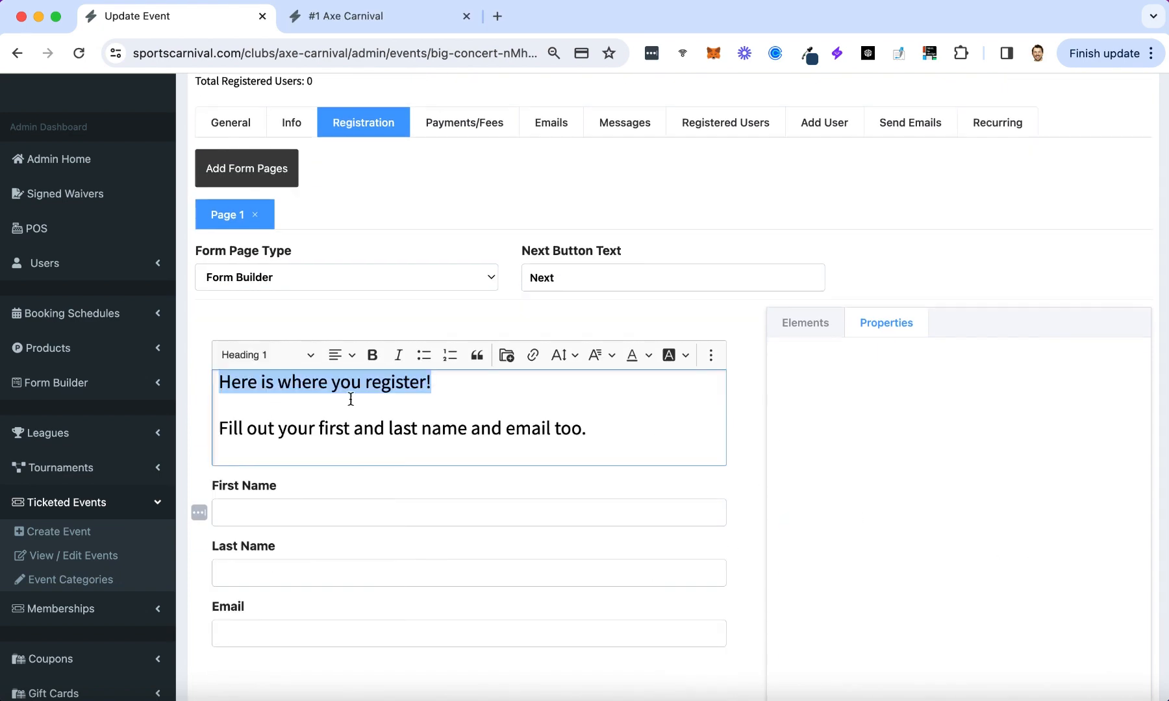
{"action": "left_click_drag", "start_coordinate": [596, 480], "coordinate": [225, 480]}
{"action": "left_click", "coordinate": [605, 432]}
{"action": "key", "text": "super+z"}
{"action": "key", "text": "Return"}
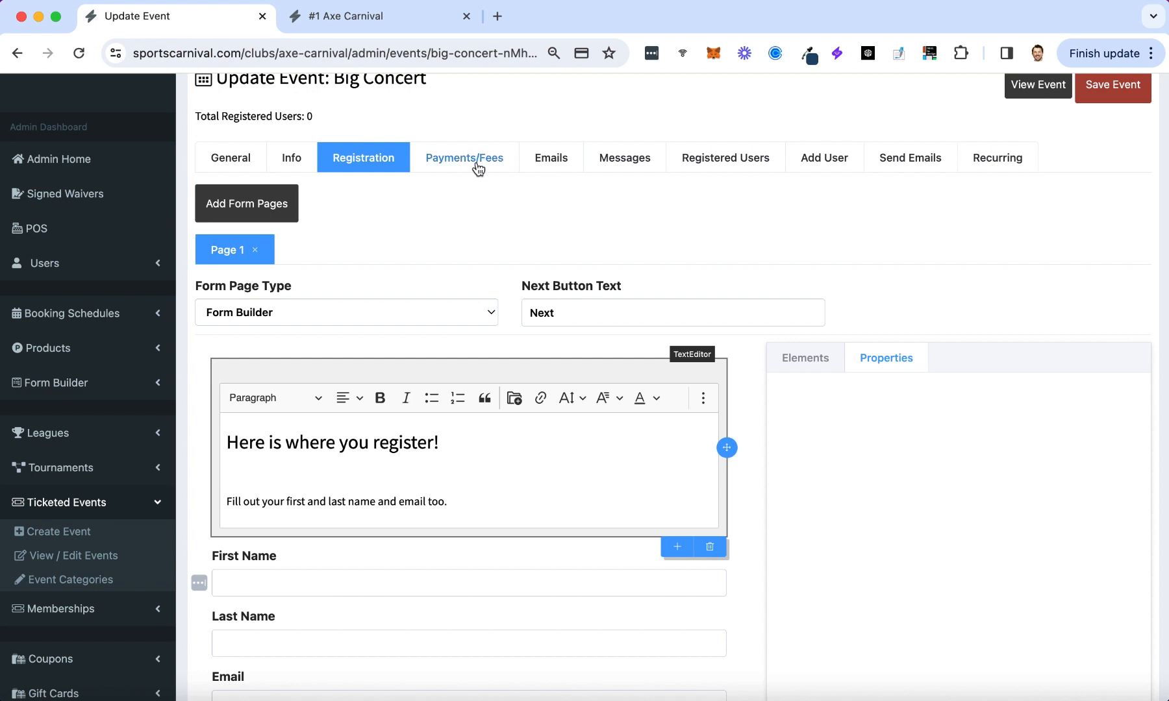
Add two payment options and fill Adult Ticket: 'only for adults', $40, max 6, 200 available.
{"action": "left_click", "coordinate": [475, 166]}
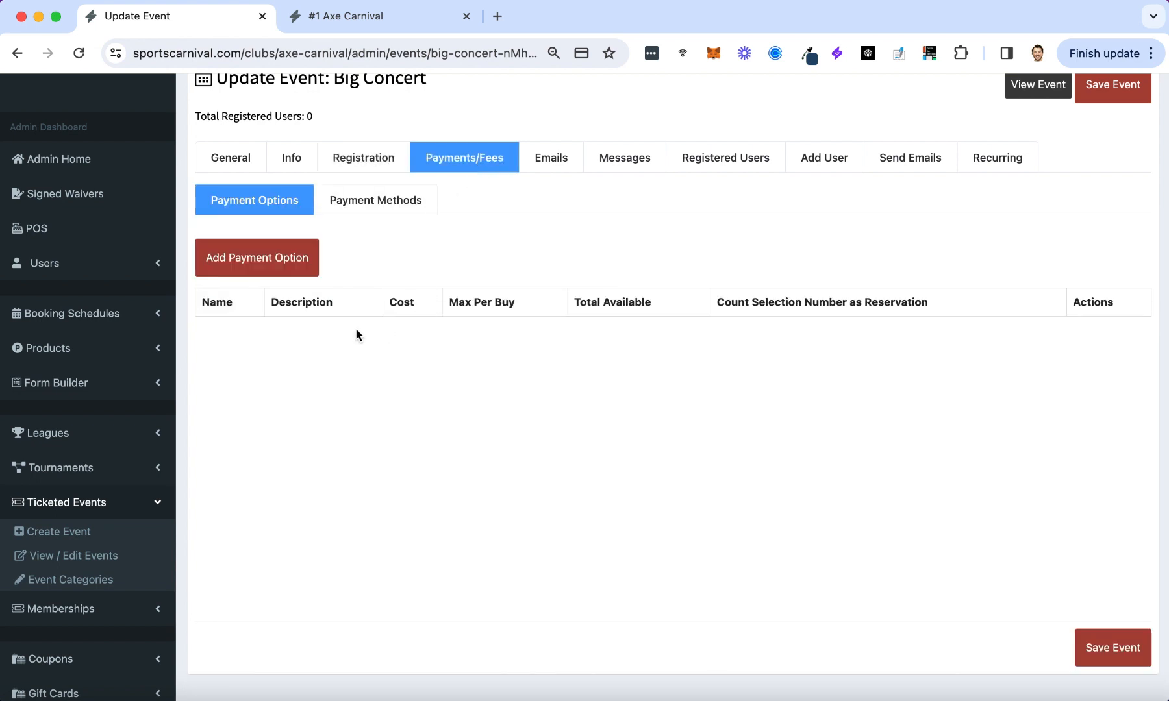
{"action": "left_click", "coordinate": [301, 273]}
{"action": "left_click", "coordinate": [235, 276]}
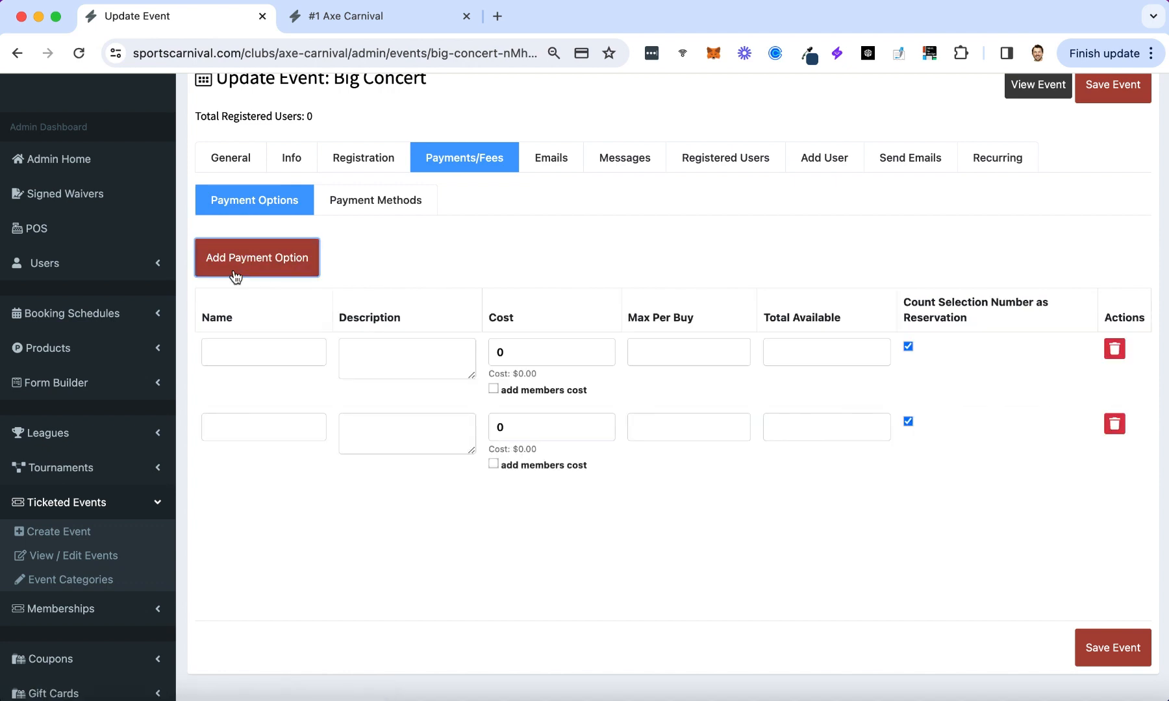
{"action": "left_click", "coordinate": [276, 359]}
{"action": "type", "text": "A"}
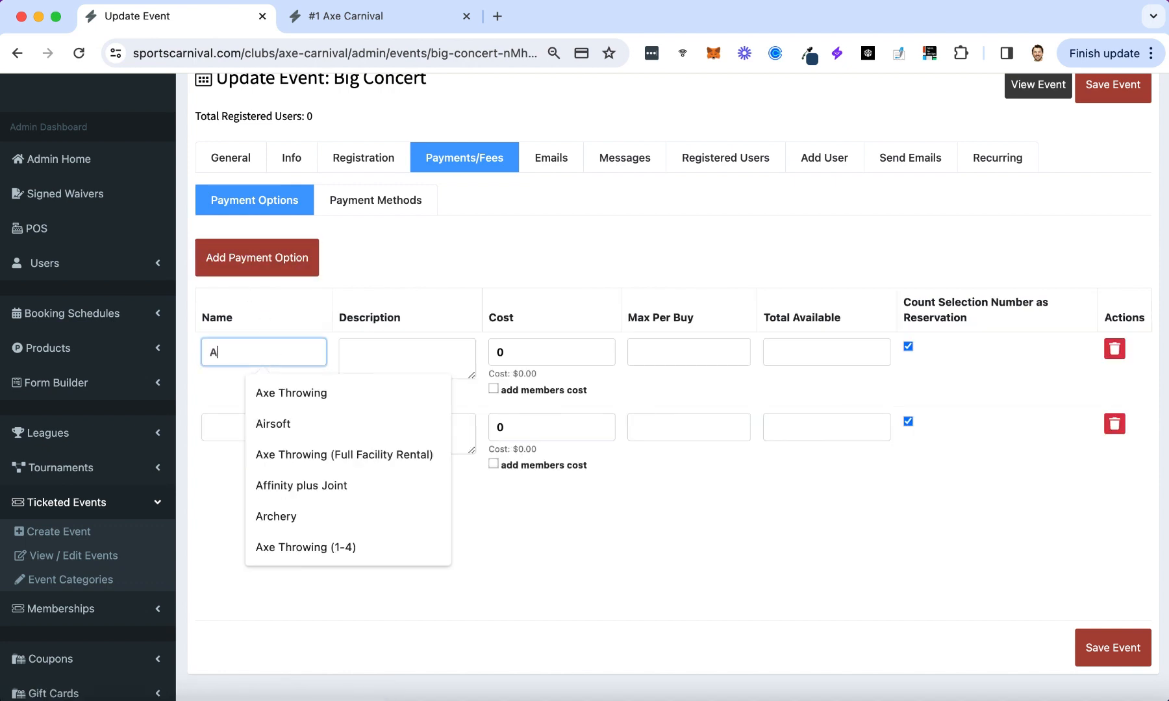
{"action": "type", "text": "dult Ticket"}
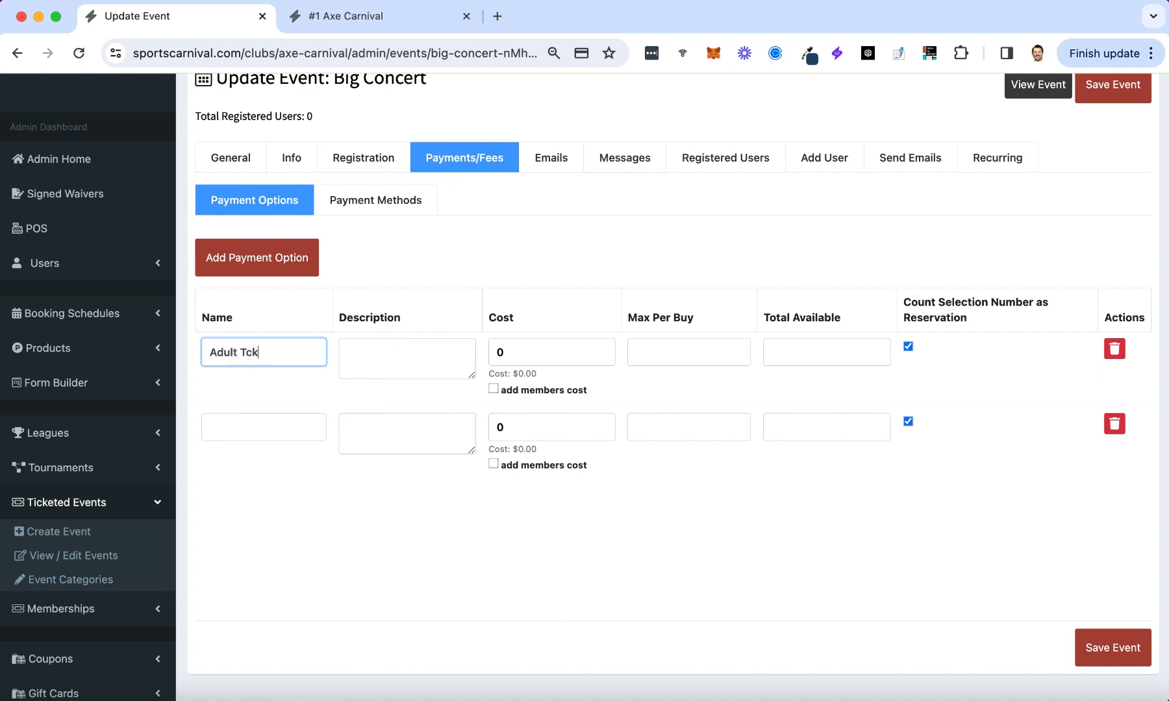
{"action": "left_click", "coordinate": [340, 362]}
{"action": "type", "text": "only for adults"}
{"action": "key", "text": "Tab"}
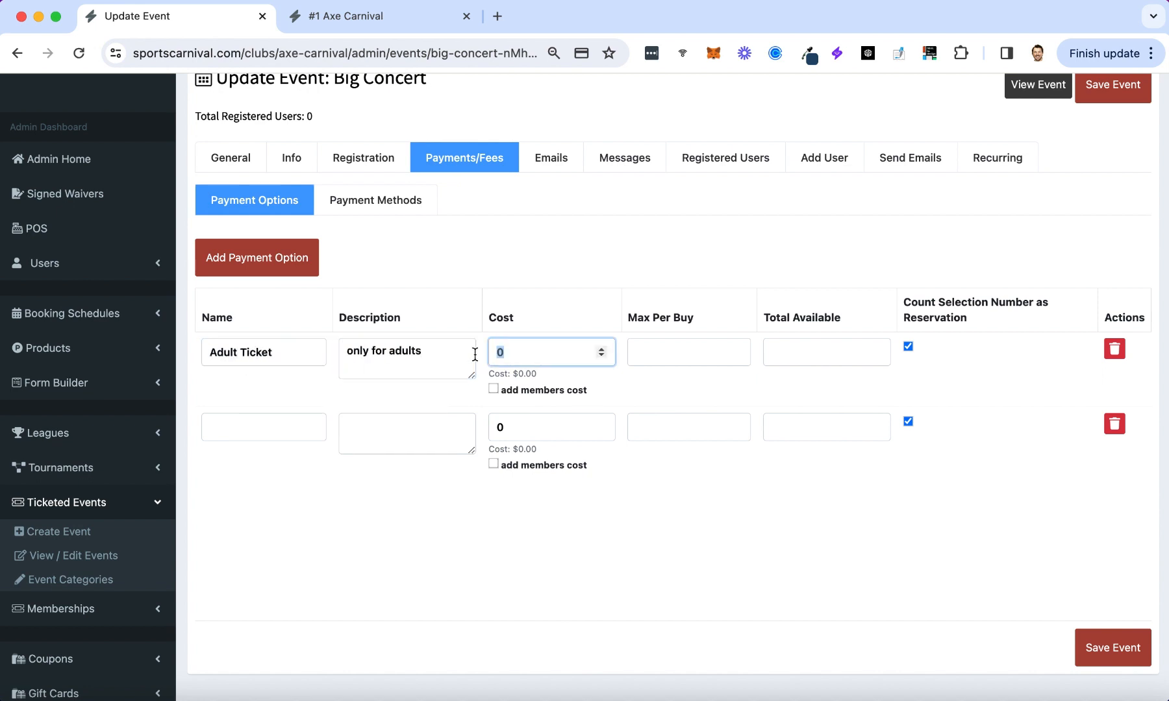
{"action": "type", "text": "40"}
{"action": "left_click", "coordinate": [656, 351]}
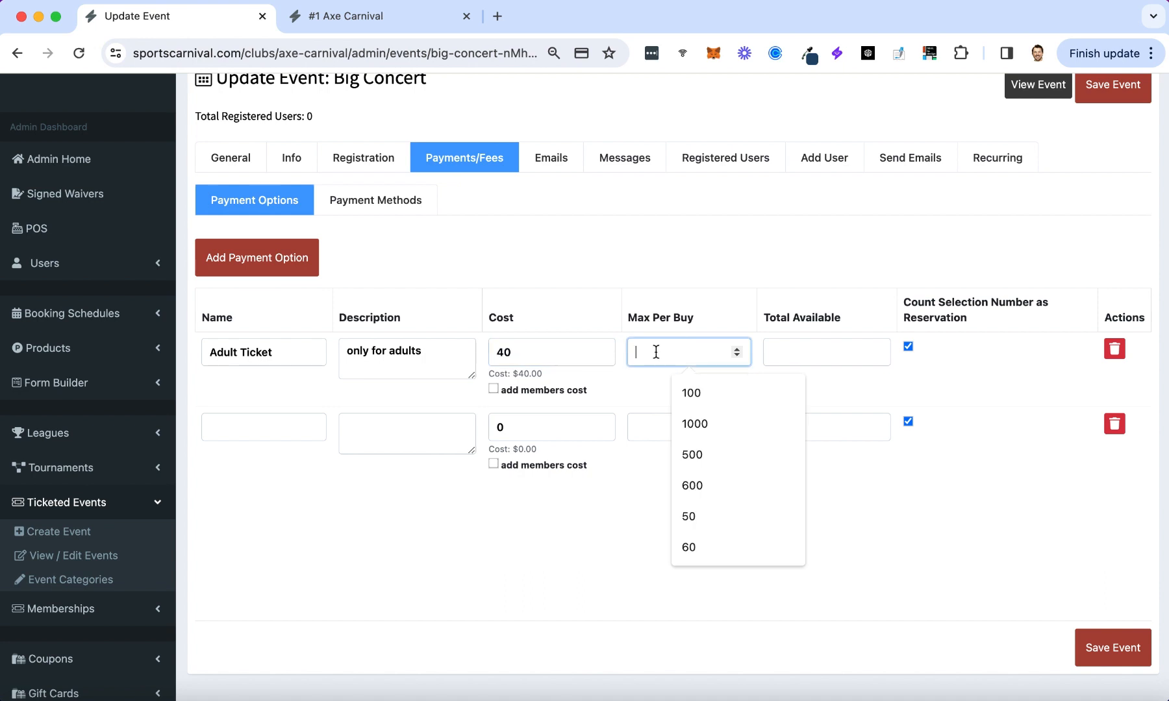
{"action": "type", "text": "6"}
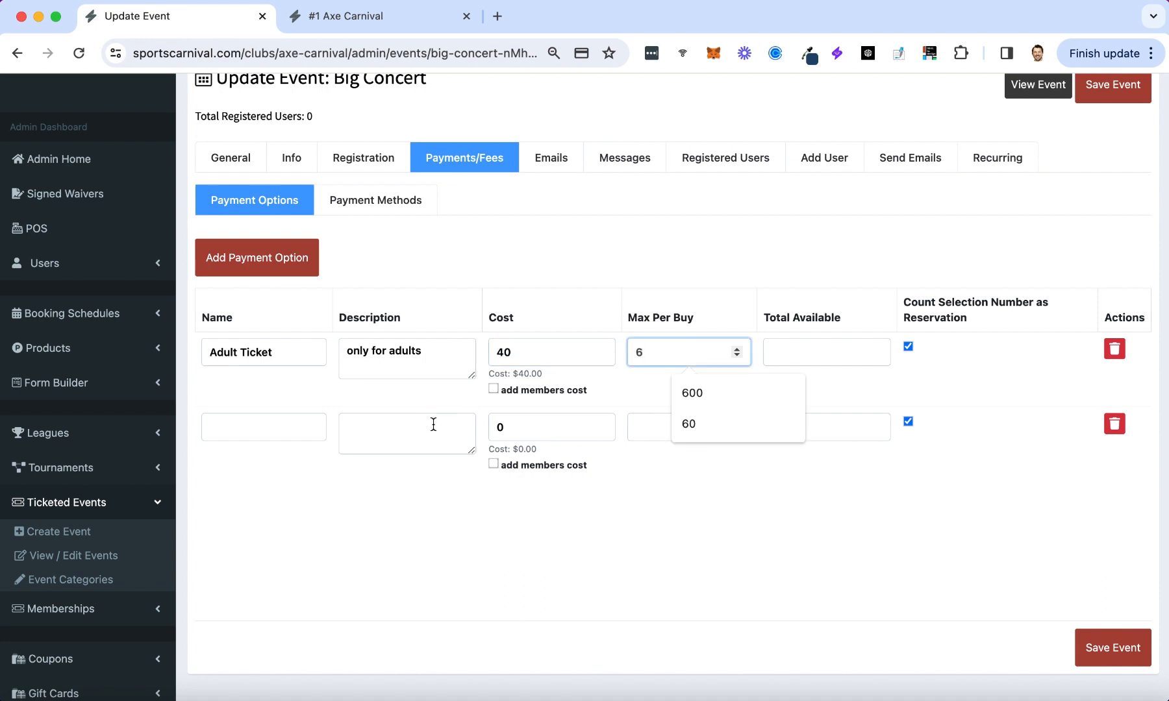
{"action": "left_click", "coordinate": [868, 542]}
{"action": "left_click", "coordinate": [847, 353]}
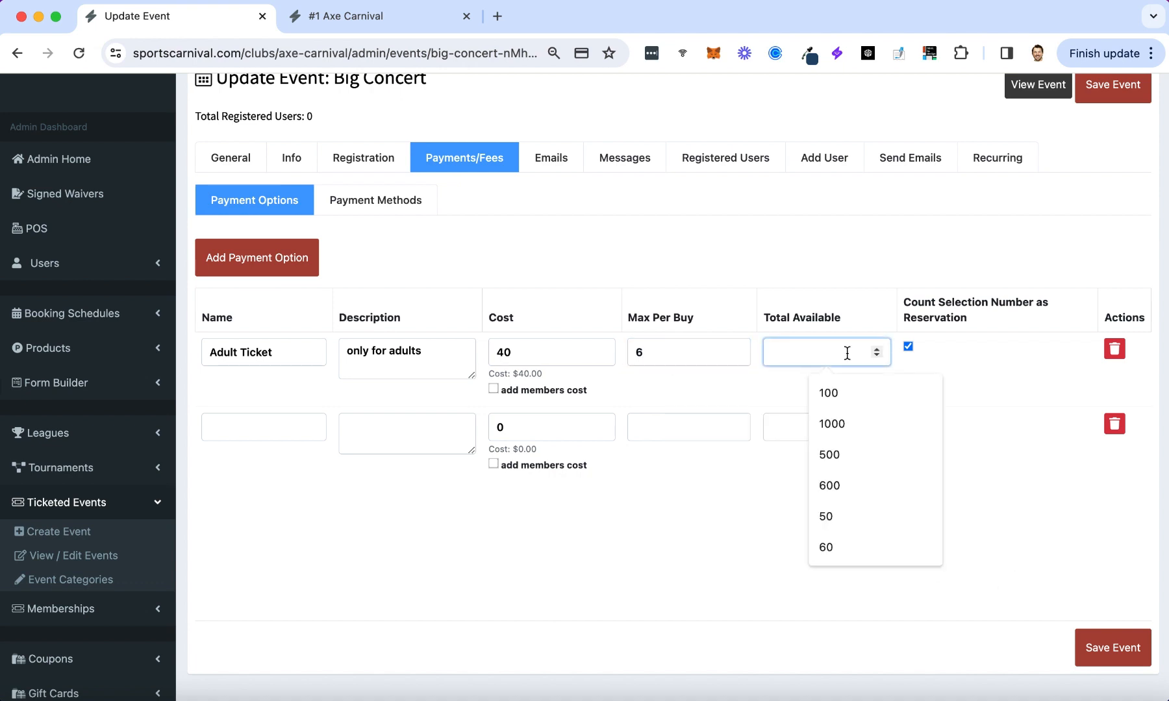
{"action": "type", "text": "200"}
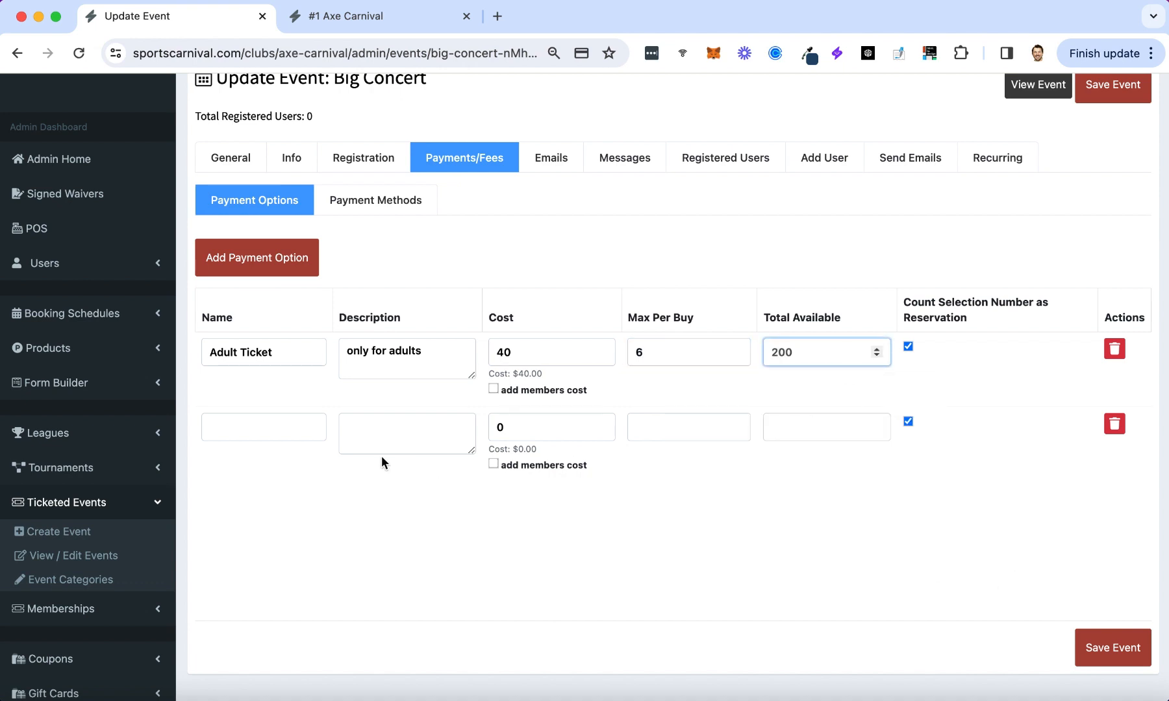
Fill Child Ticket: 'only for kids', $35, max 6, 50 available, and save.
{"action": "left_click", "coordinate": [270, 429]}
{"action": "type", "text": "Chil"}
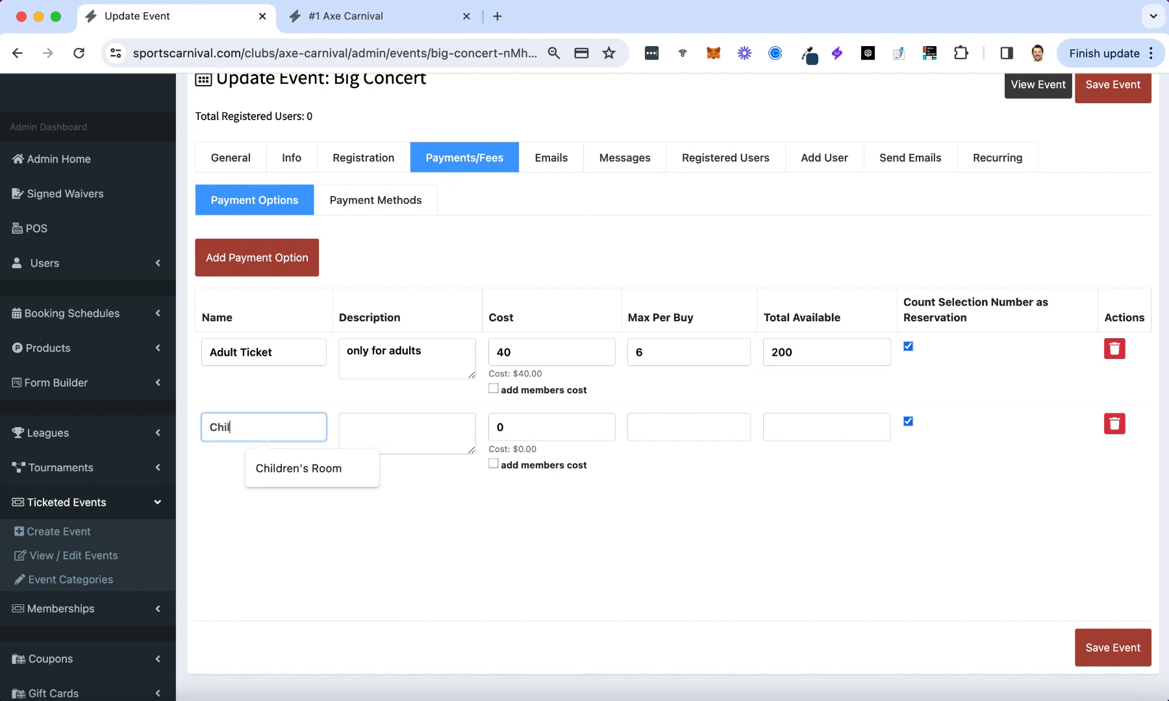
{"action": "type", "text": "d Ticket"}
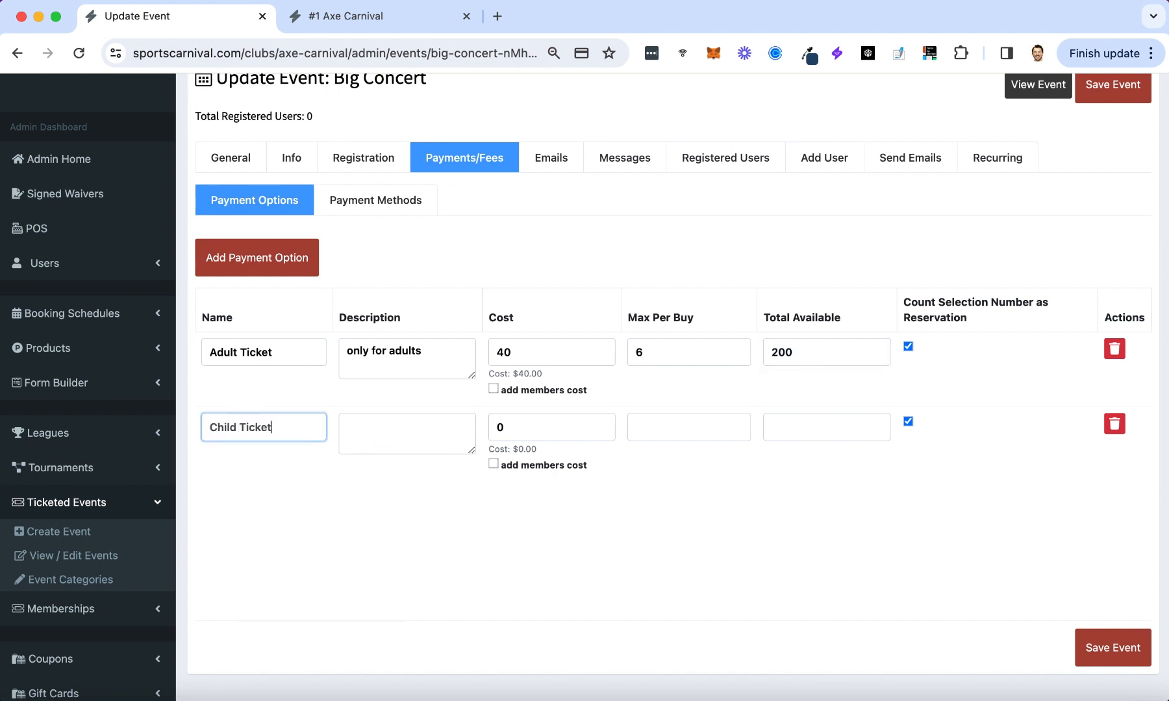
{"action": "left_click", "coordinate": [405, 439]}
{"action": "type", "text": "only for kids"}
{"action": "double_click", "coordinate": [517, 426]}
{"action": "type", "text": "35"}
{"action": "key", "text": "Tab"}
{"action": "type", "text": "6"}
{"action": "key", "text": "Tab"}
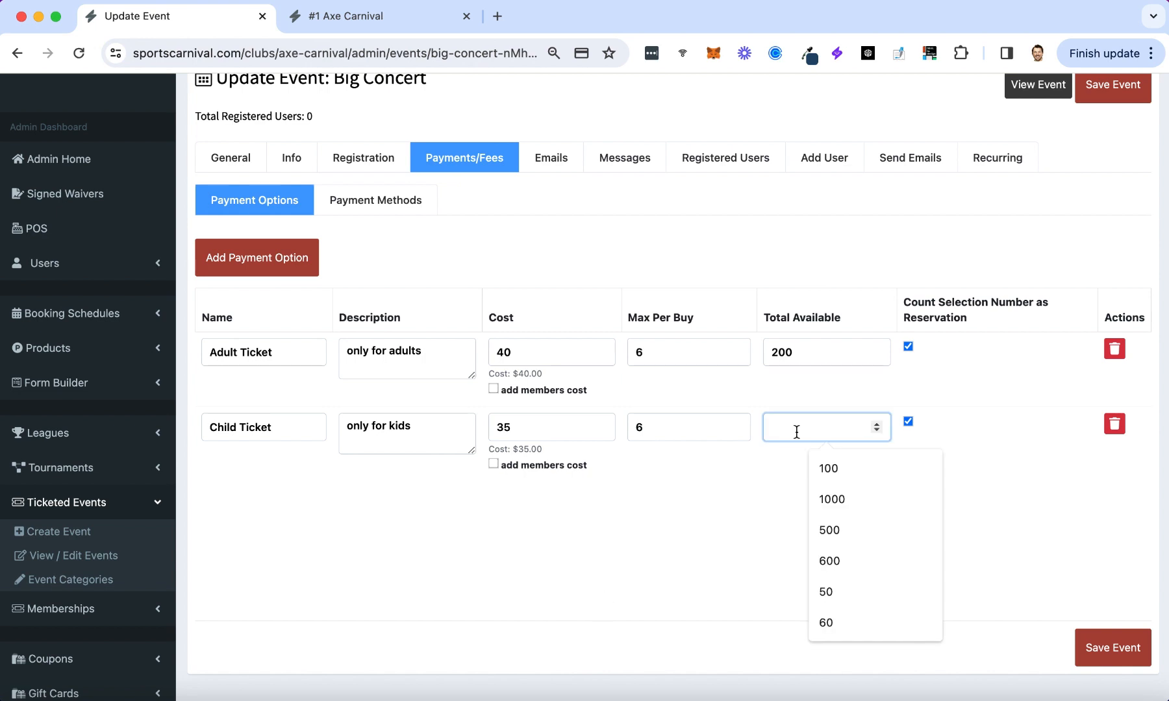
{"action": "type", "text": "50"}
{"action": "left_click", "coordinate": [698, 551]}
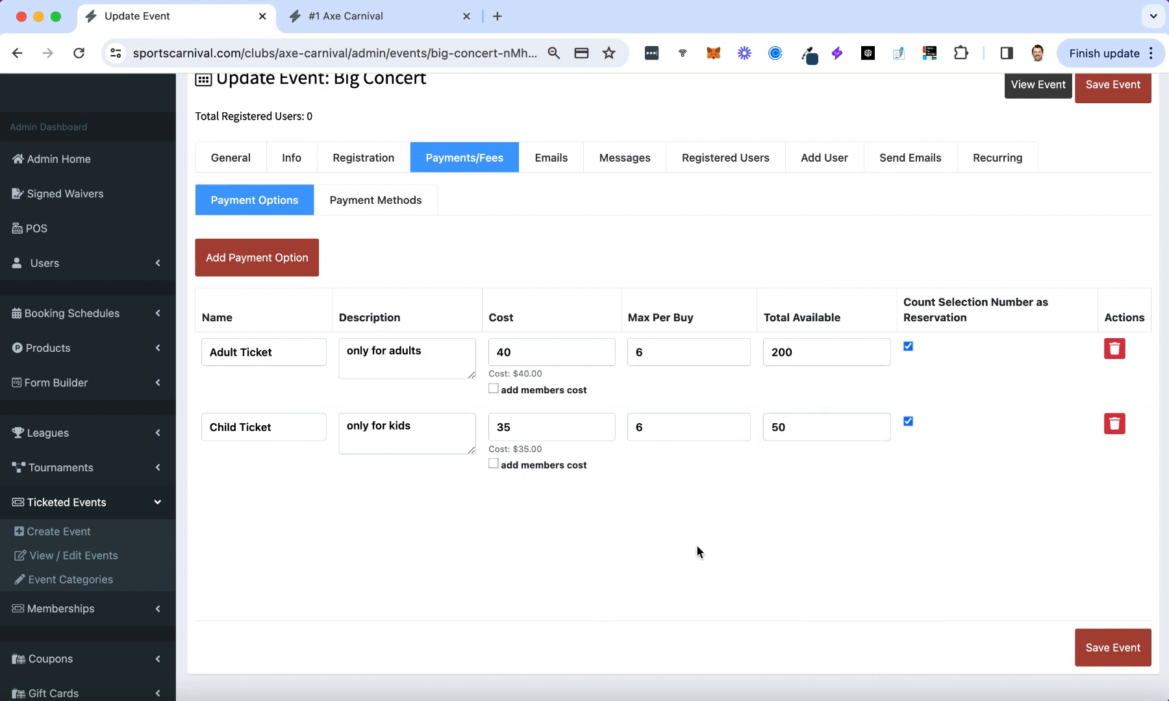
{"action": "left_click", "coordinate": [1116, 650]}
Save with Stripe as the payment method, open the public Big Concert page, close the #1 Axe Carnival tab.
{"action": "left_click", "coordinate": [342, 215]}
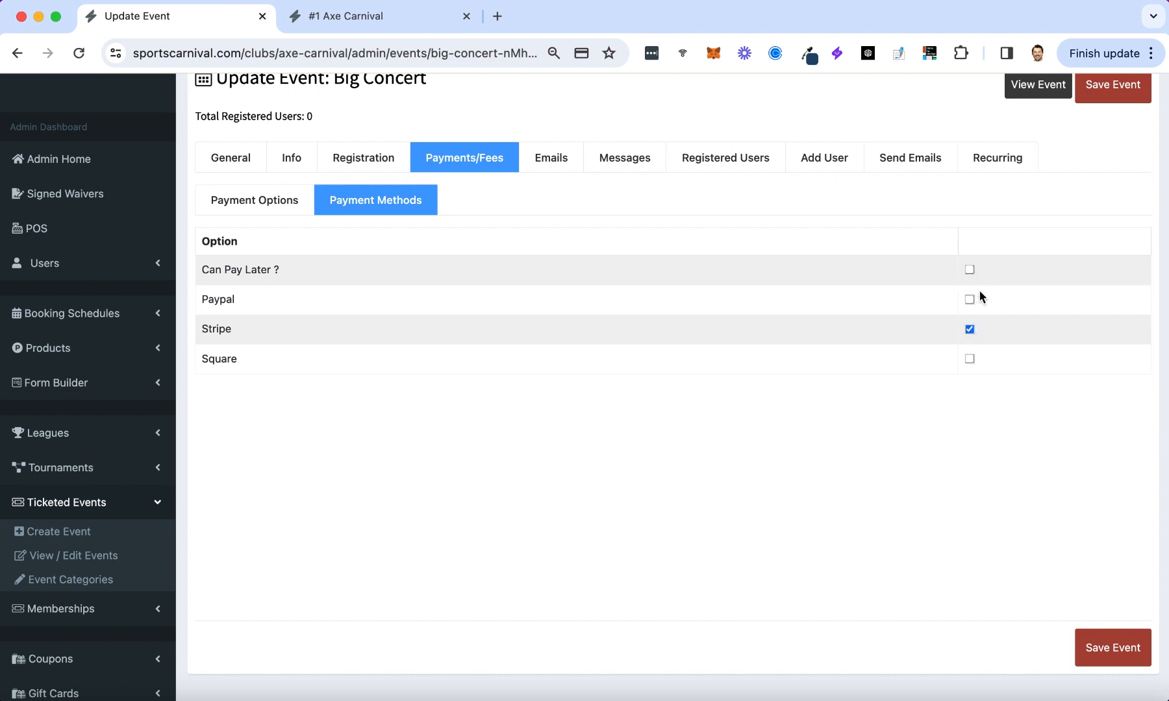
{"action": "left_click", "coordinate": [1122, 647]}
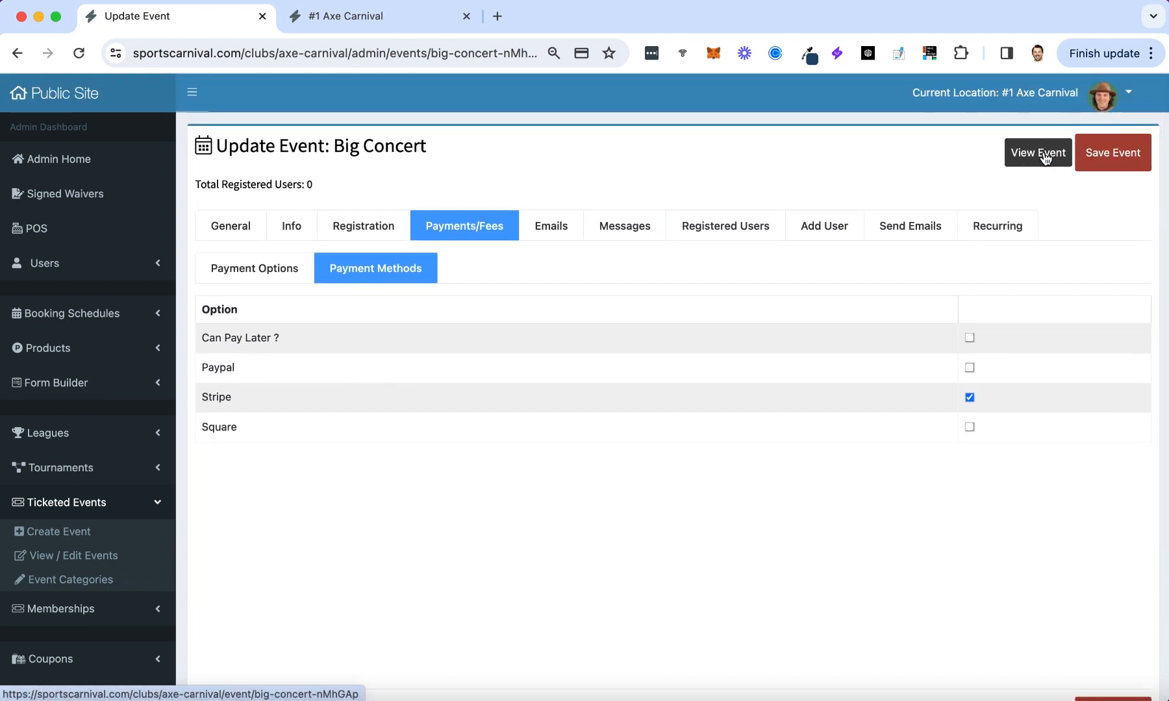
{"action": "left_click", "coordinate": [1045, 159]}
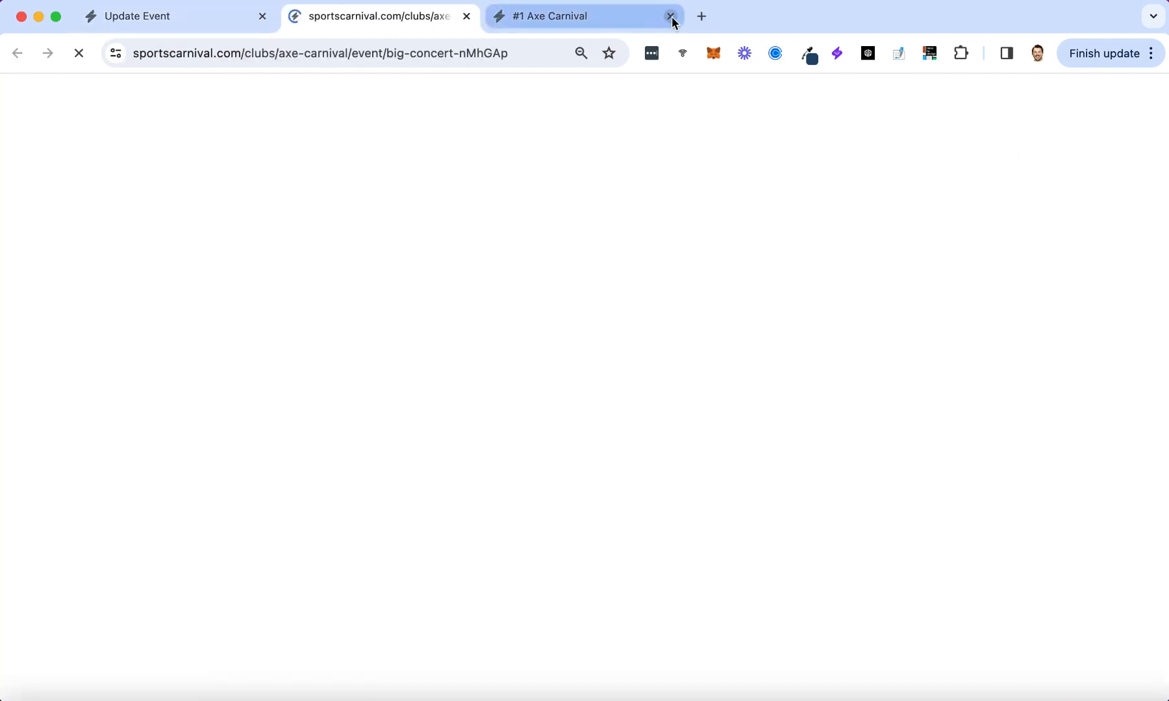
{"action": "left_click", "coordinate": [672, 19]}
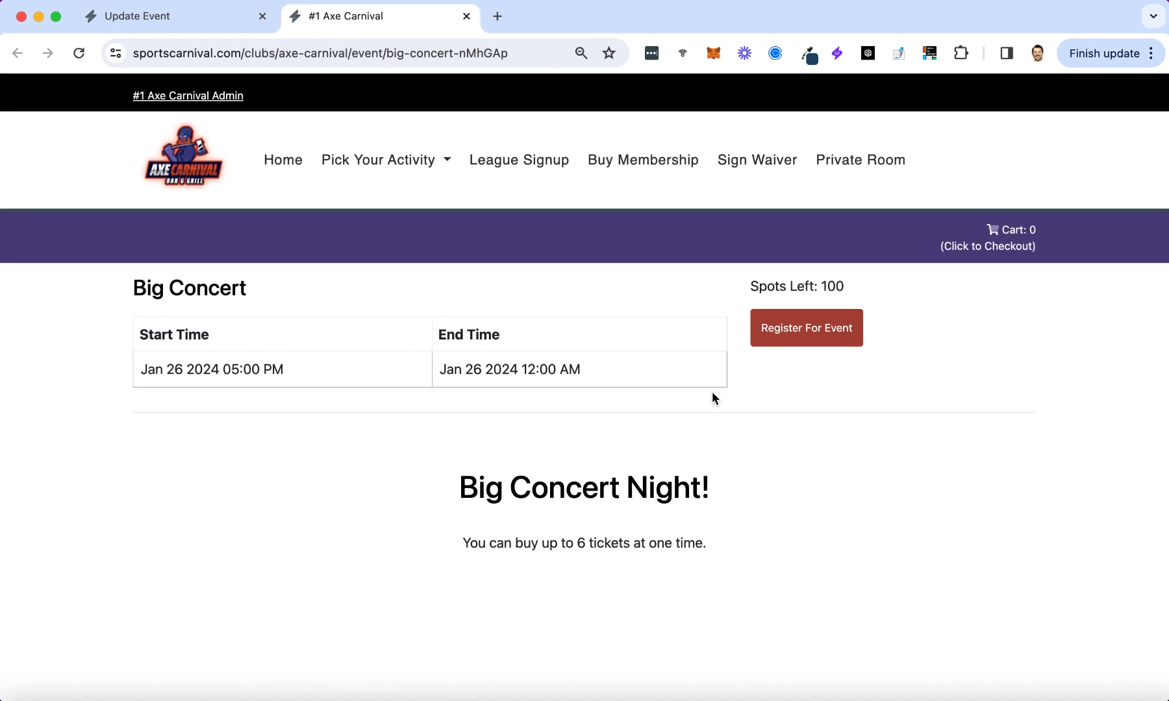
Register for Big Concert with the attendee's first name, last name and autofilled e-mail, passing review.
{"action": "left_click", "coordinate": [793, 330]}
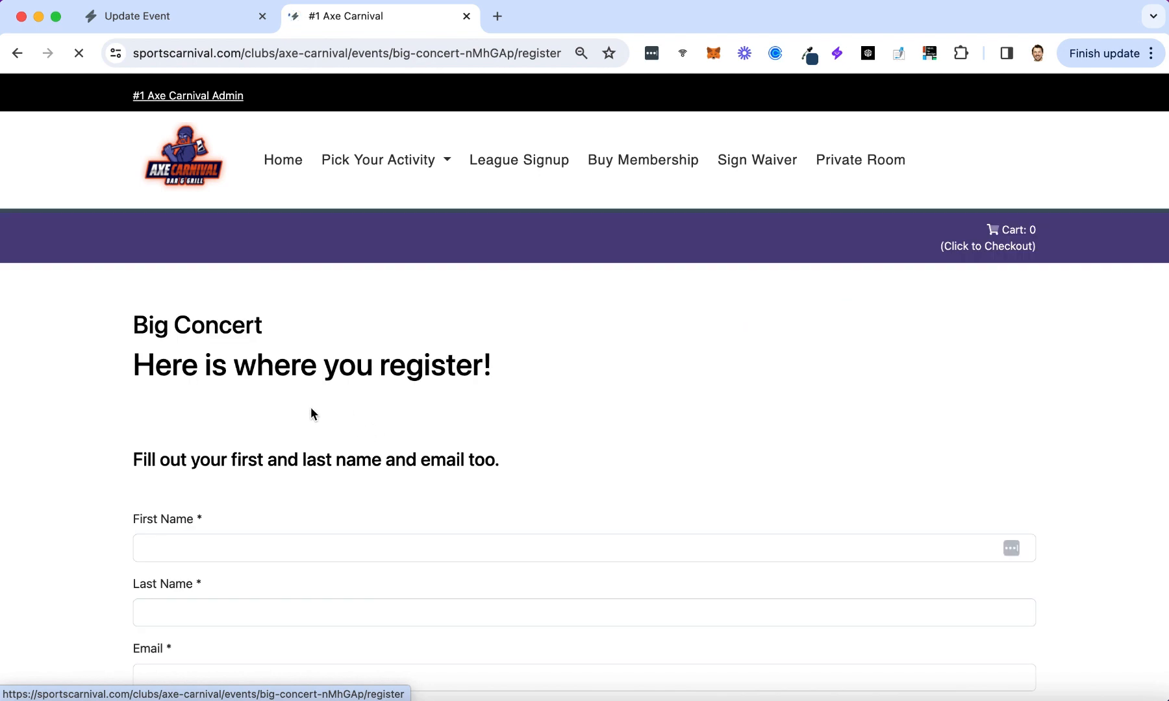
{"action": "scroll", "coordinate": [280, 458], "scroll_direction": "down", "scroll_amount": 1}
{"action": "left_click", "coordinate": [247, 490]}
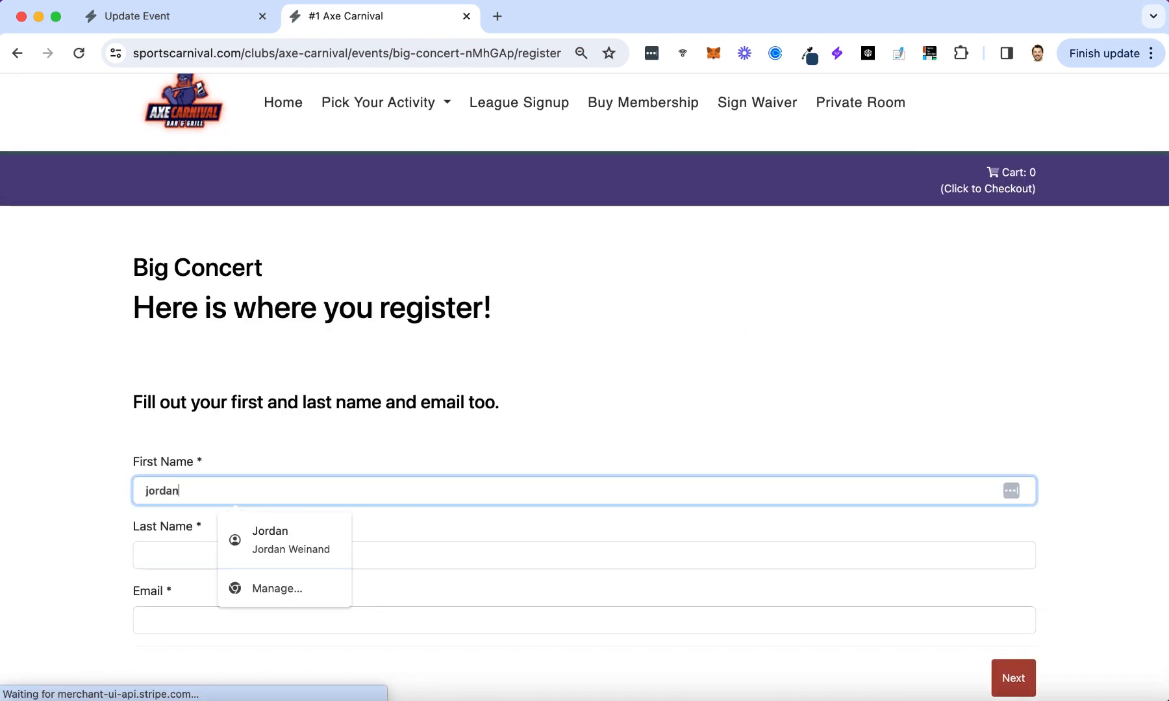
{"action": "key", "text": "Tab"}
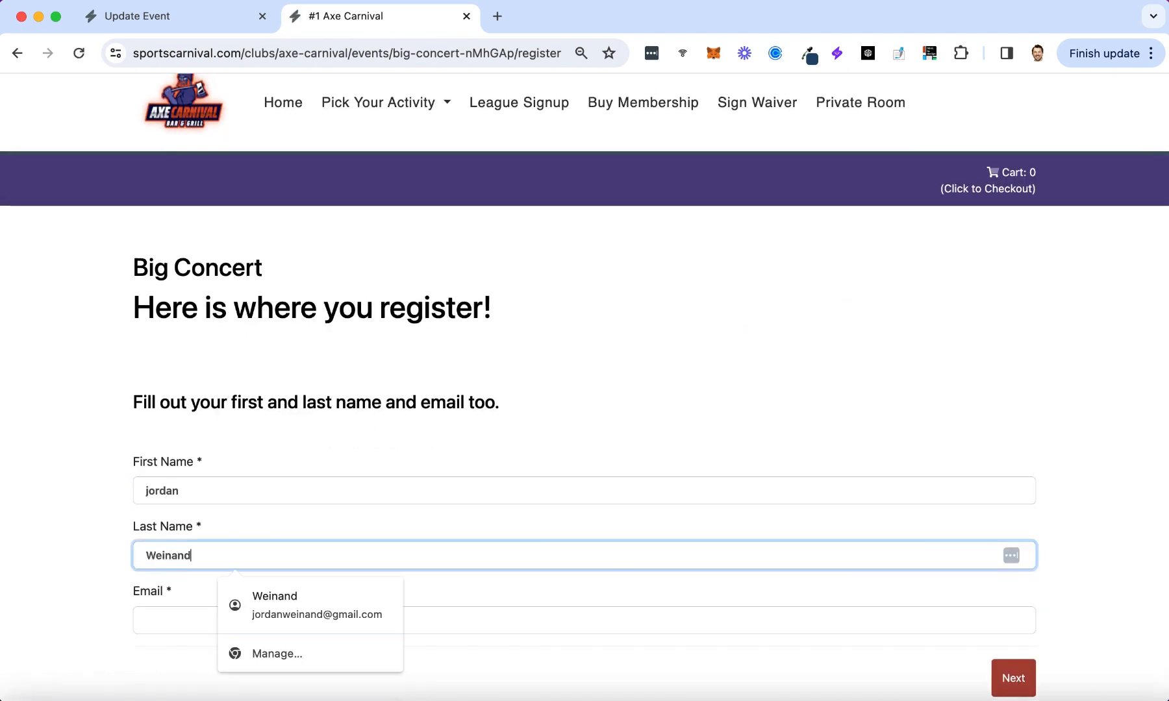
{"action": "key", "text": "Tab"}
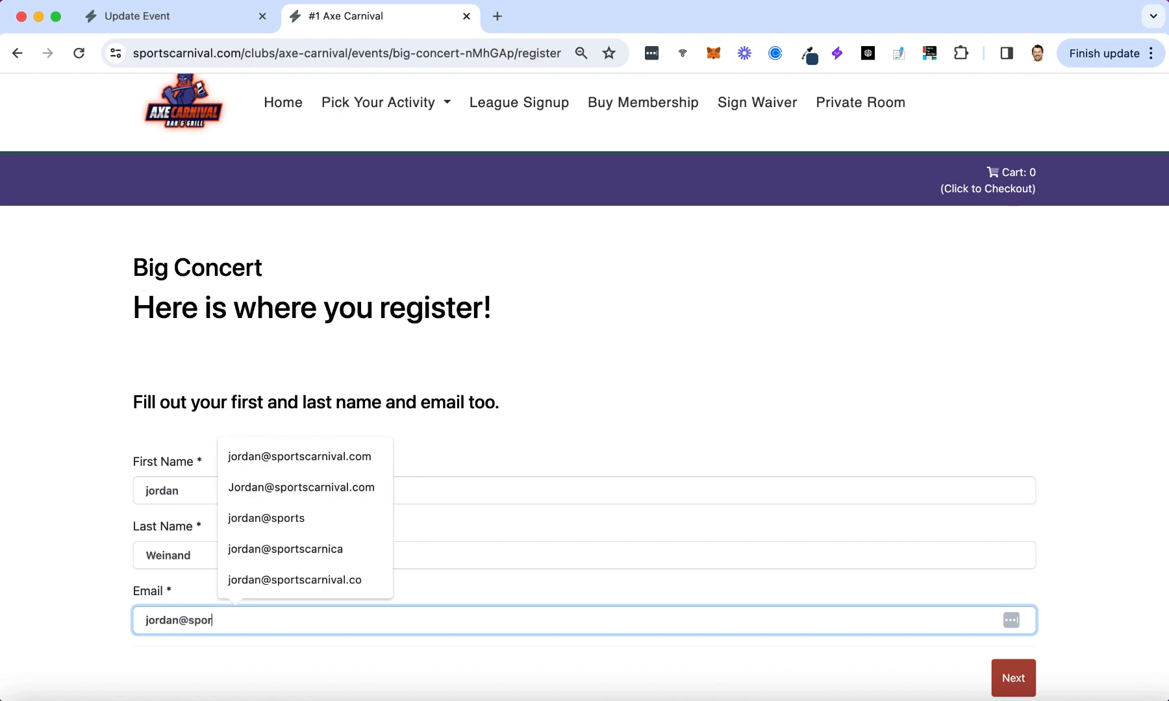
{"action": "left_click", "coordinate": [305, 443]}
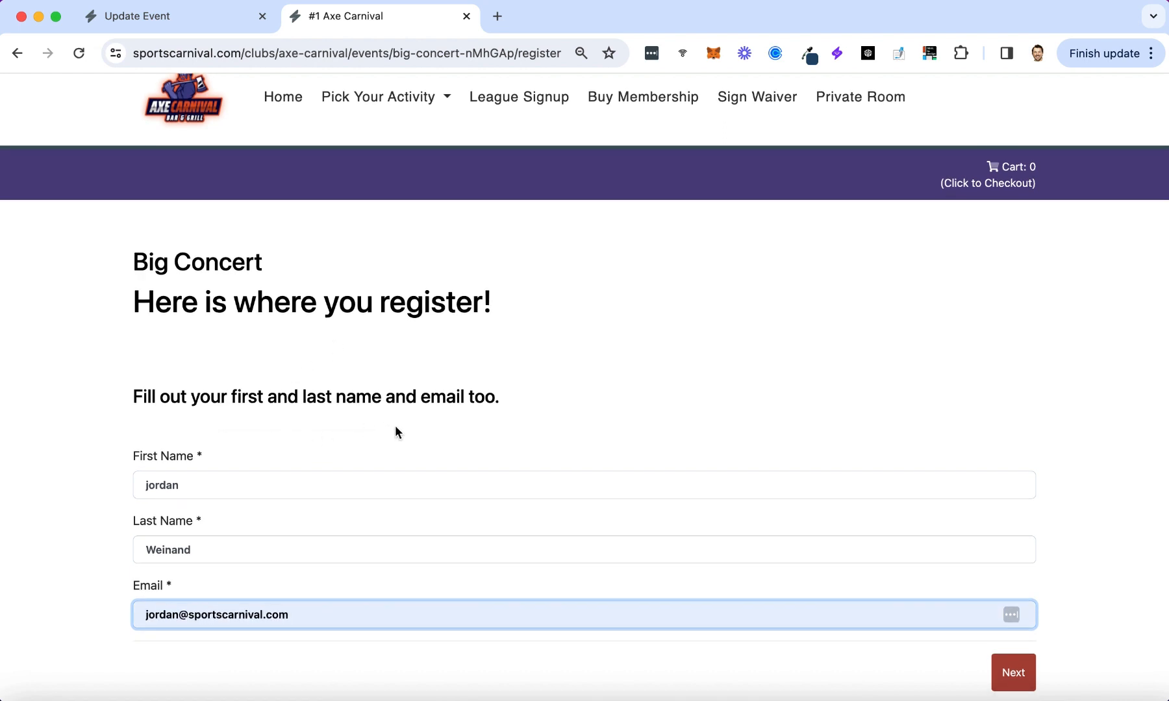
{"action": "left_click", "coordinate": [1016, 676]}
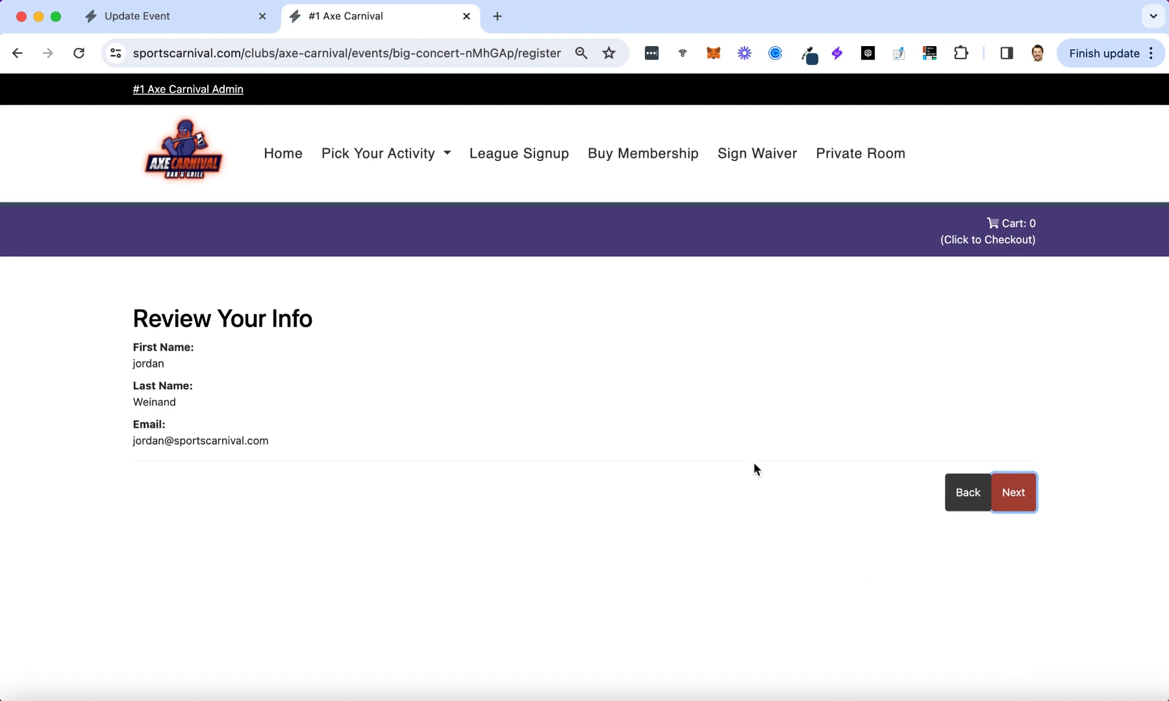
{"action": "left_click", "coordinate": [1028, 504]}
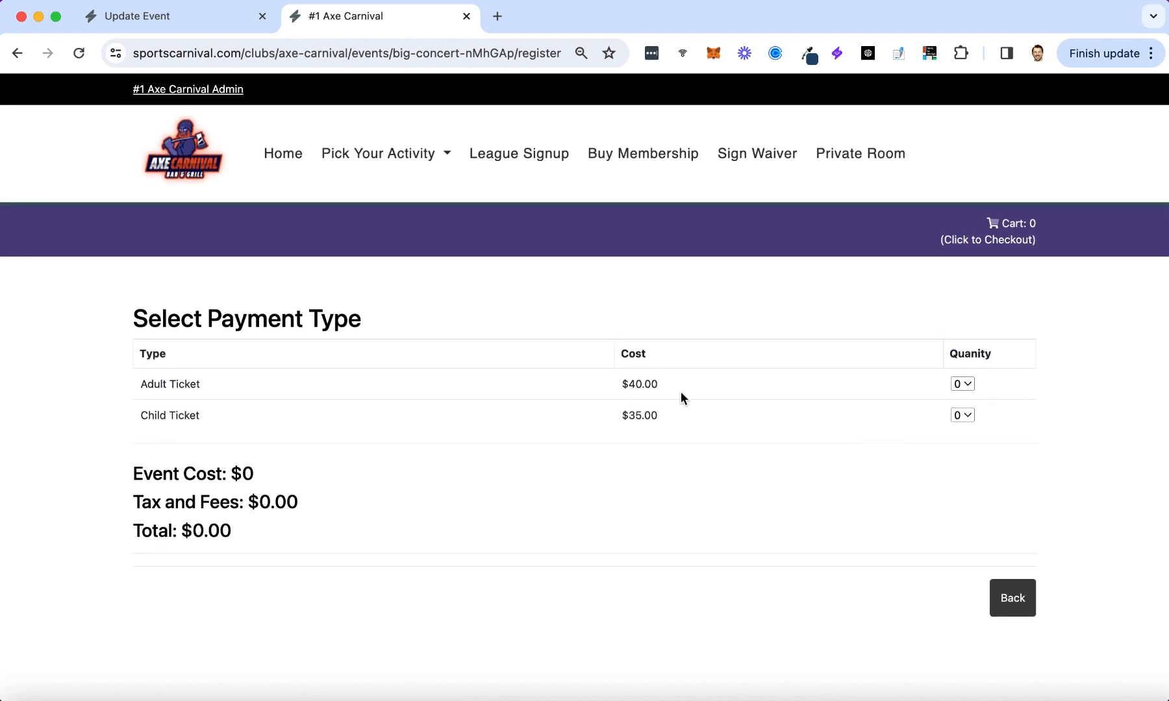
Choose 2 Adult and 3 Child tickets, giving a $200.26 total.
{"action": "left_click", "coordinate": [973, 384]}
{"action": "left_click", "coordinate": [963, 418]}
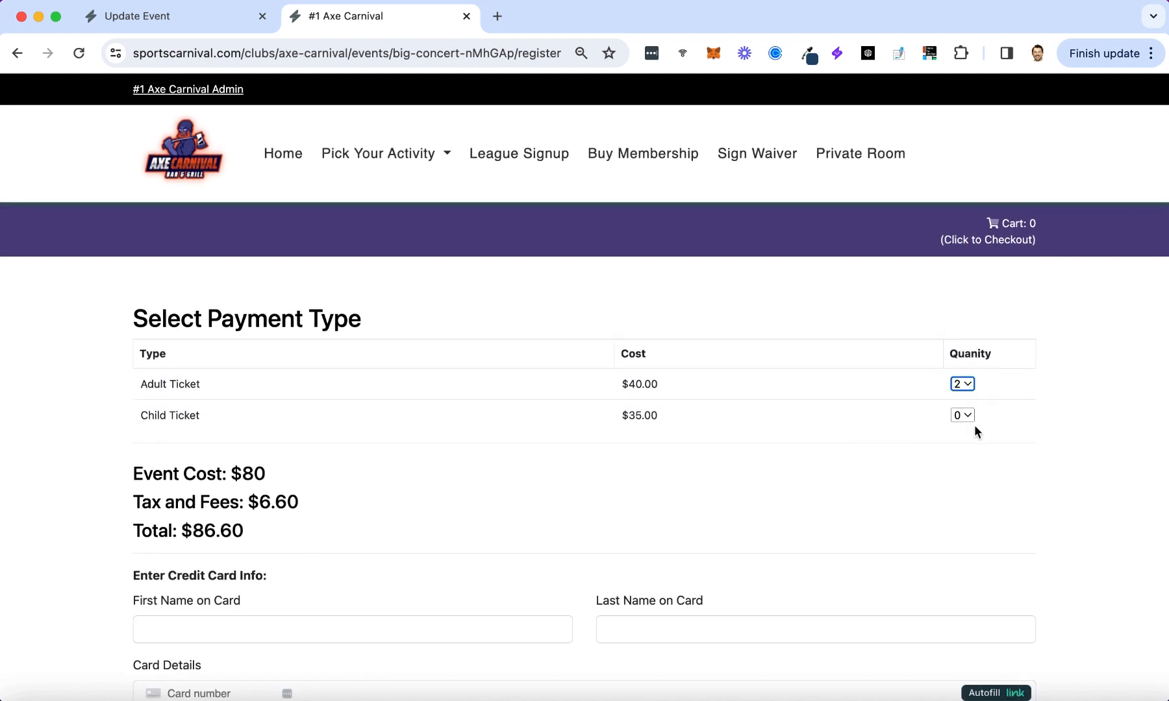
{"action": "left_click", "coordinate": [967, 387]}
{"action": "left_click", "coordinate": [1023, 388]}
{"action": "left_click", "coordinate": [963, 415]}
{"action": "left_click", "coordinate": [965, 469]}
{"action": "scroll", "coordinate": [131, 361], "scroll_direction": "down", "scroll_amount": 3}
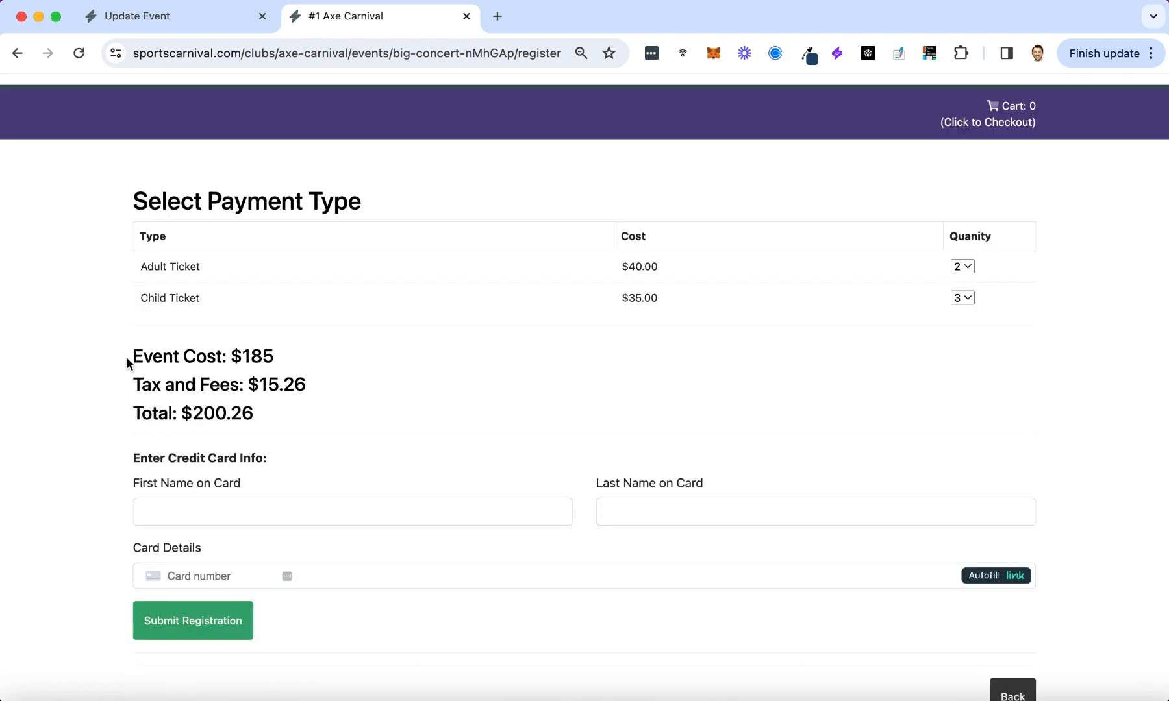
{"action": "left_click_drag", "start_coordinate": [131, 358], "coordinate": [332, 390]}
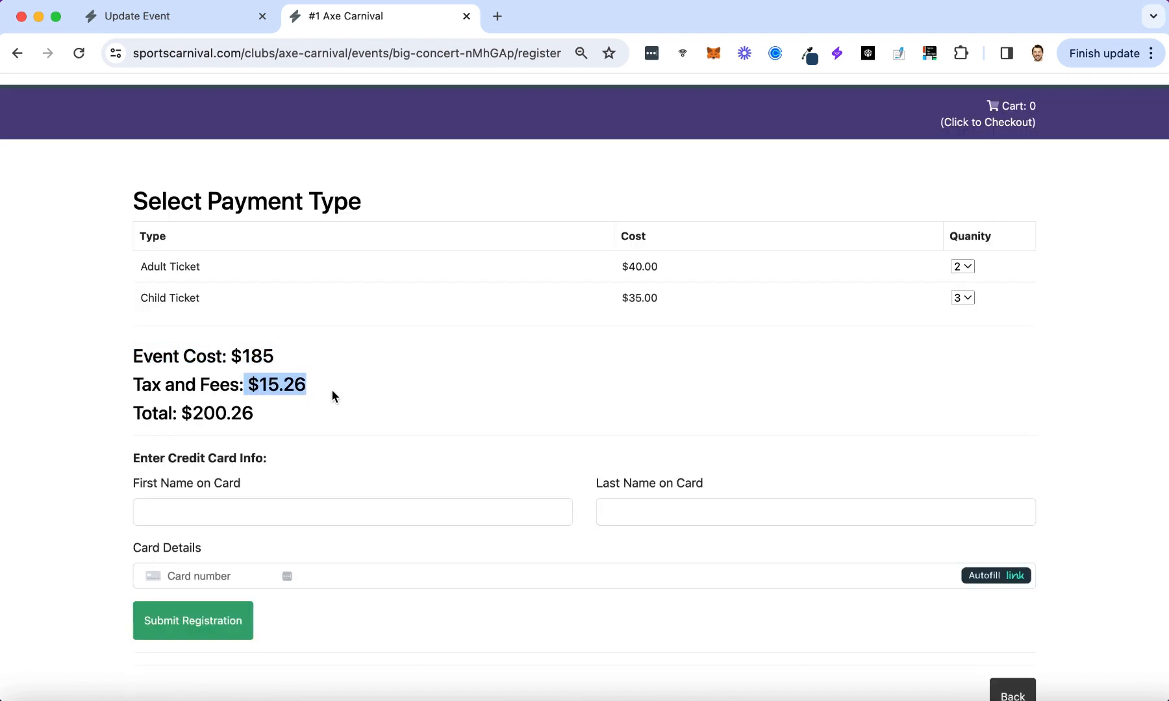
{"action": "left_click_drag", "start_coordinate": [181, 414], "coordinate": [327, 426]}
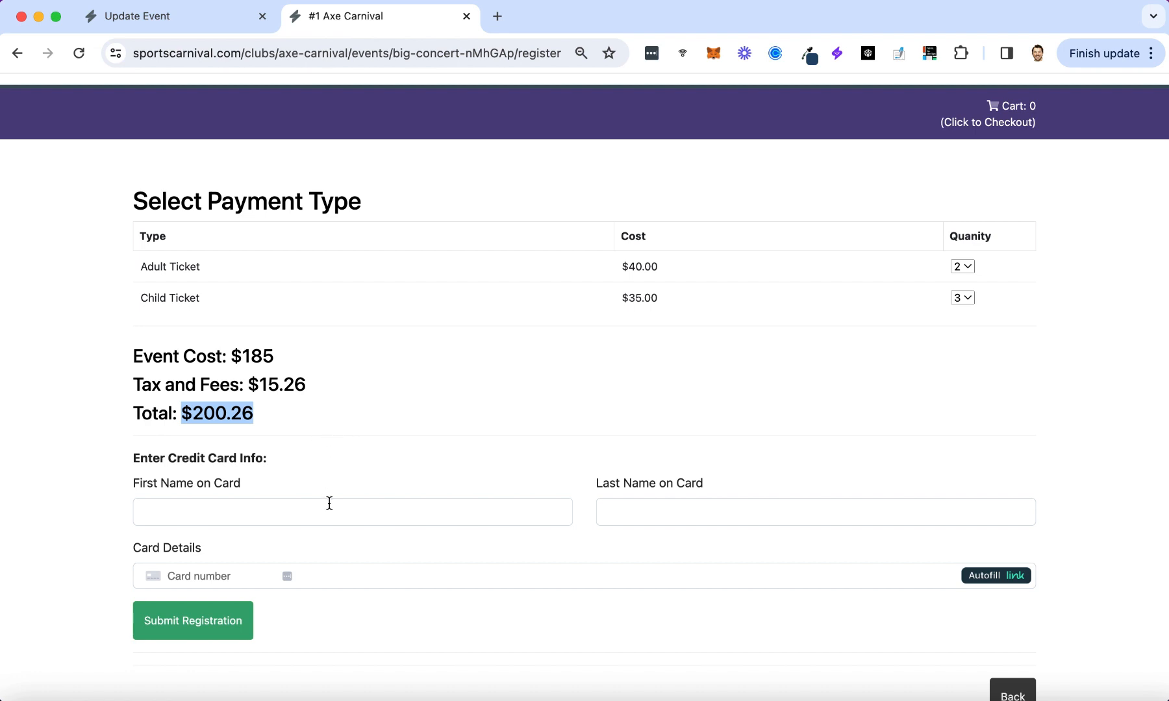
{"action": "scroll", "coordinate": [326, 500], "scroll_direction": "down", "scroll_amount": 1}
Enter the cardholder name and saved test card details, then submit the registration.
{"action": "left_click", "coordinate": [291, 494]}
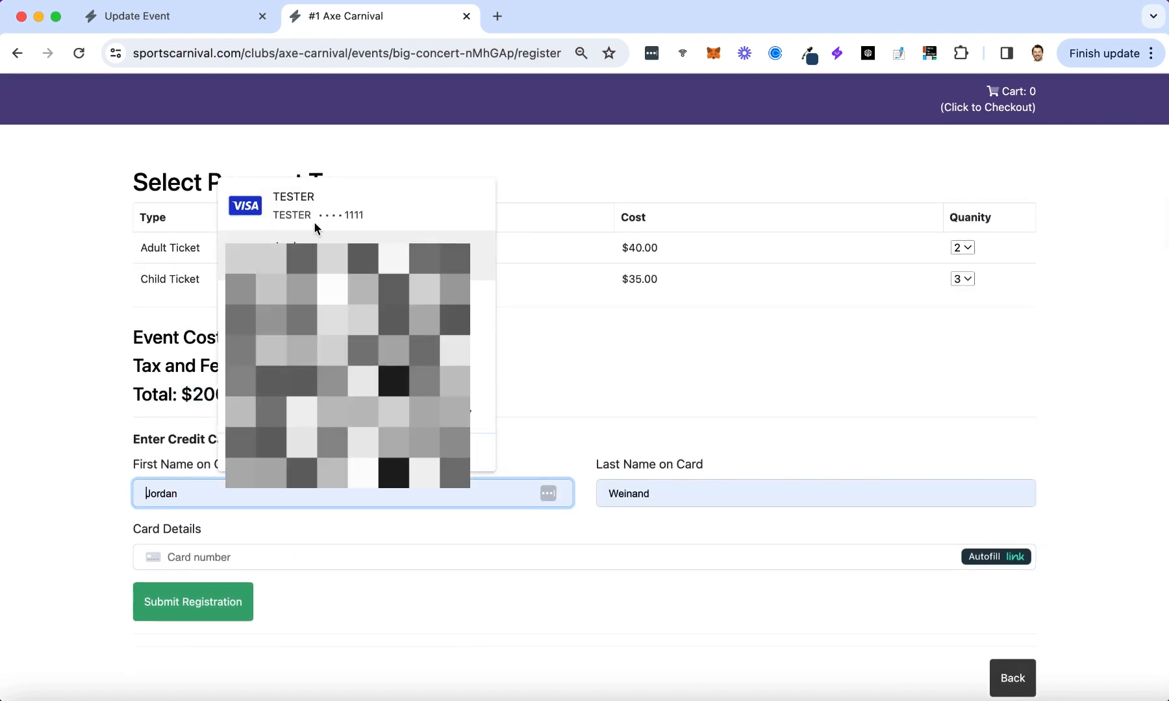
{"action": "left_click", "coordinate": [313, 215]}
{"action": "left_click", "coordinate": [660, 491]}
{"action": "type", "text": "TEST"}
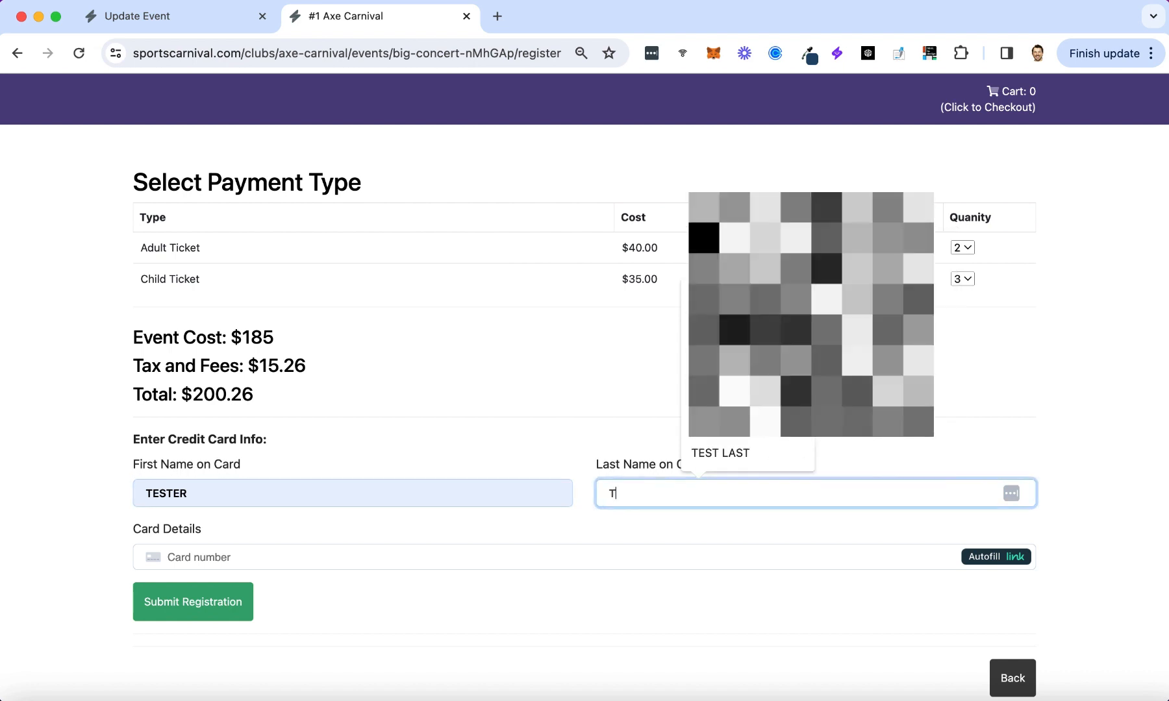
{"action": "left_click", "coordinate": [406, 559]}
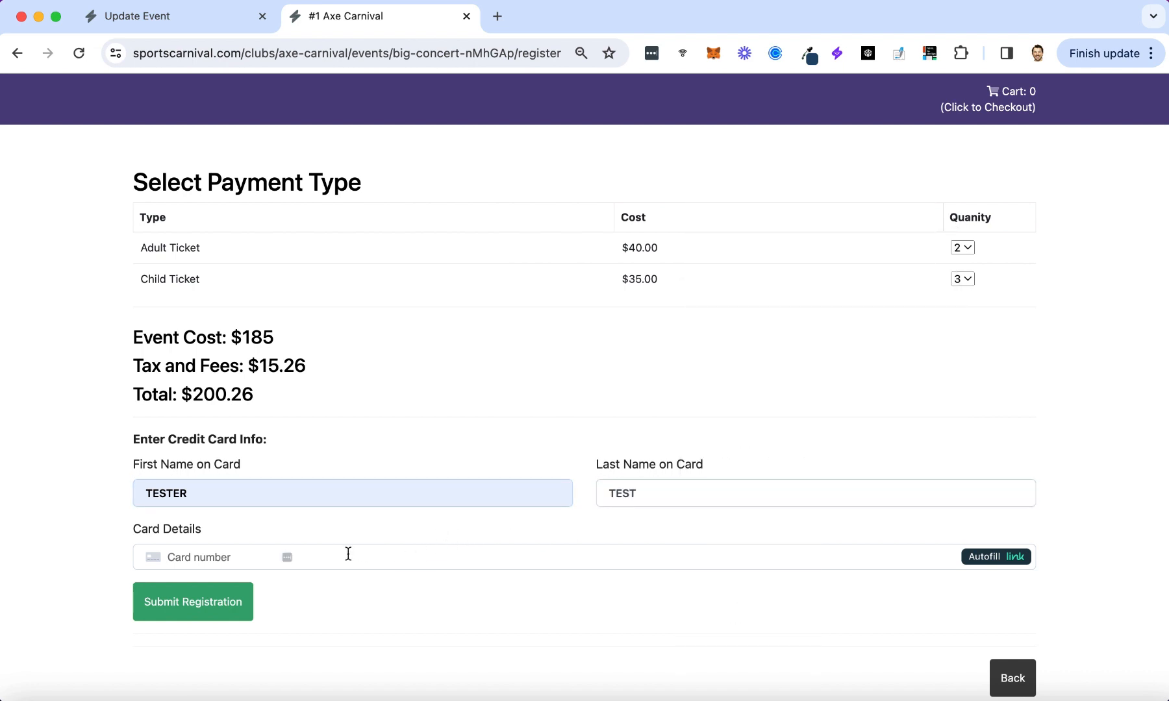
{"action": "left_click", "coordinate": [225, 559]}
{"action": "type", "text": "1111"}
{"action": "key", "text": "Tab"}
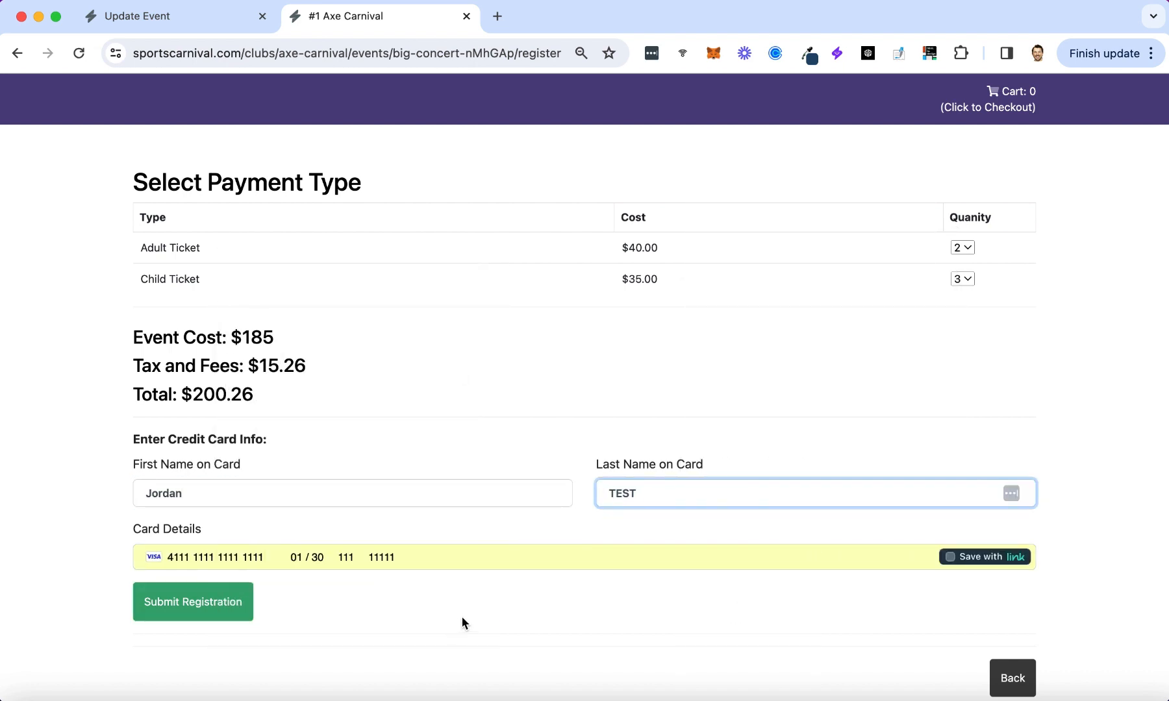
{"action": "left_click", "coordinate": [461, 617]}
{"action": "left_click", "coordinate": [230, 604]}
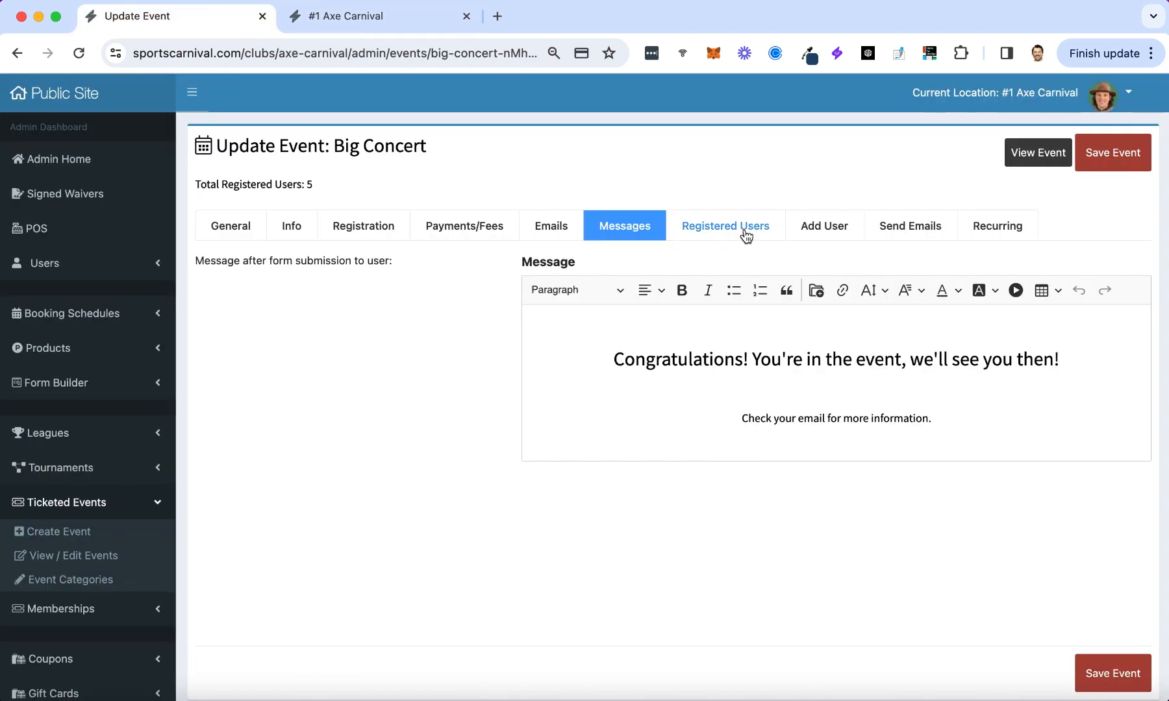
Review the new entry under Registered Users, then switch to the Add User form.
{"action": "left_click", "coordinate": [746, 234]}
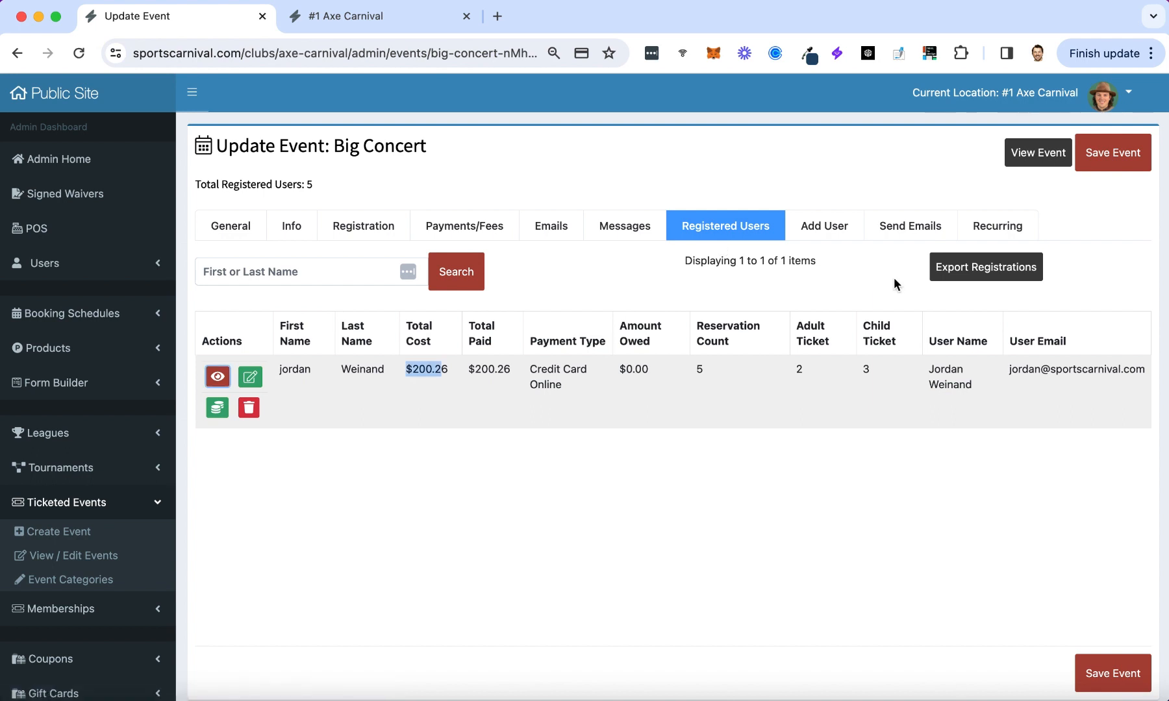
{"action": "left_click", "coordinate": [829, 235]}
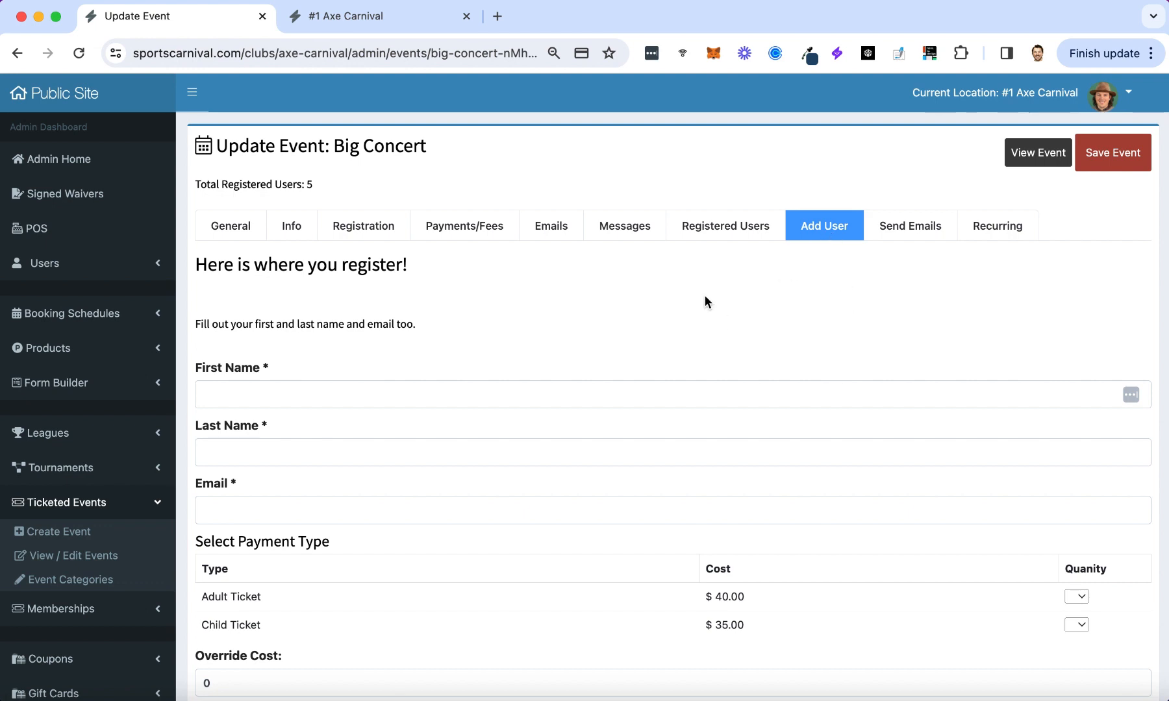
Enter the registrant's first name, last name and e-mail, correcting a mistyped first name.
{"action": "scroll", "coordinate": [705, 302], "scroll_direction": "down", "scroll_amount": 2}
{"action": "left_click", "coordinate": [358, 337]}
{"action": "type", "text": "jro"}
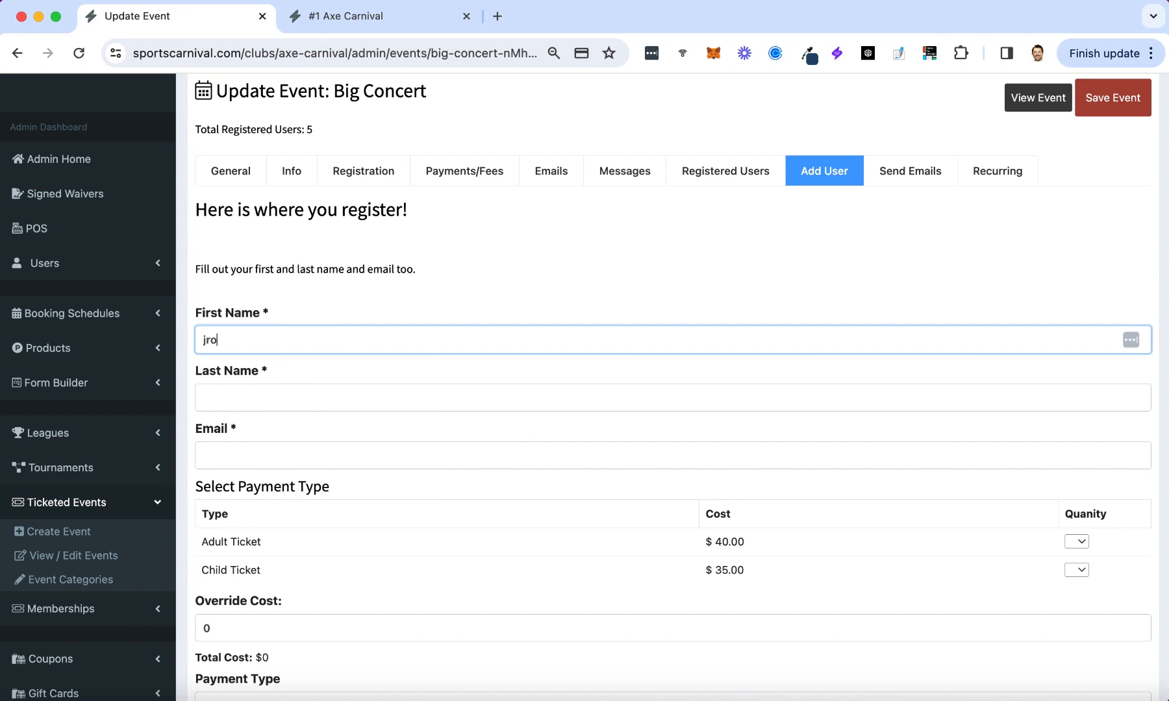
{"action": "type", "text": "dan"}
{"action": "key", "text": "BackSpace"}
{"action": "key", "text": "BackSpace"}
{"action": "key", "text": "BackSpace"}
{"action": "key", "text": "BackSpace"}
{"action": "key", "text": "BackSpace"}
{"action": "key", "text": "BackSpace"}
{"action": "type", "text": "Tammy"}
{"action": "key", "text": "Tab"}
{"action": "type", "text": "TEST"}
{"action": "left_click", "coordinate": [253, 456]}
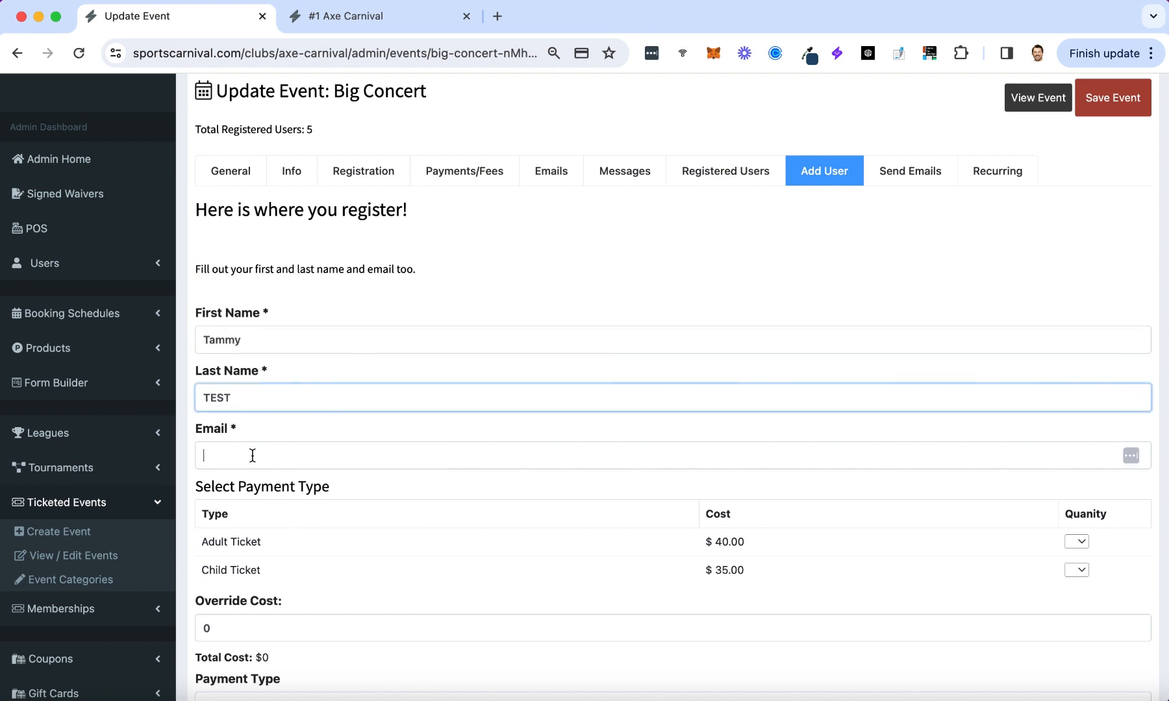
{"action": "scroll", "coordinate": [1037, 412], "scroll_direction": "down", "scroll_amount": 2}
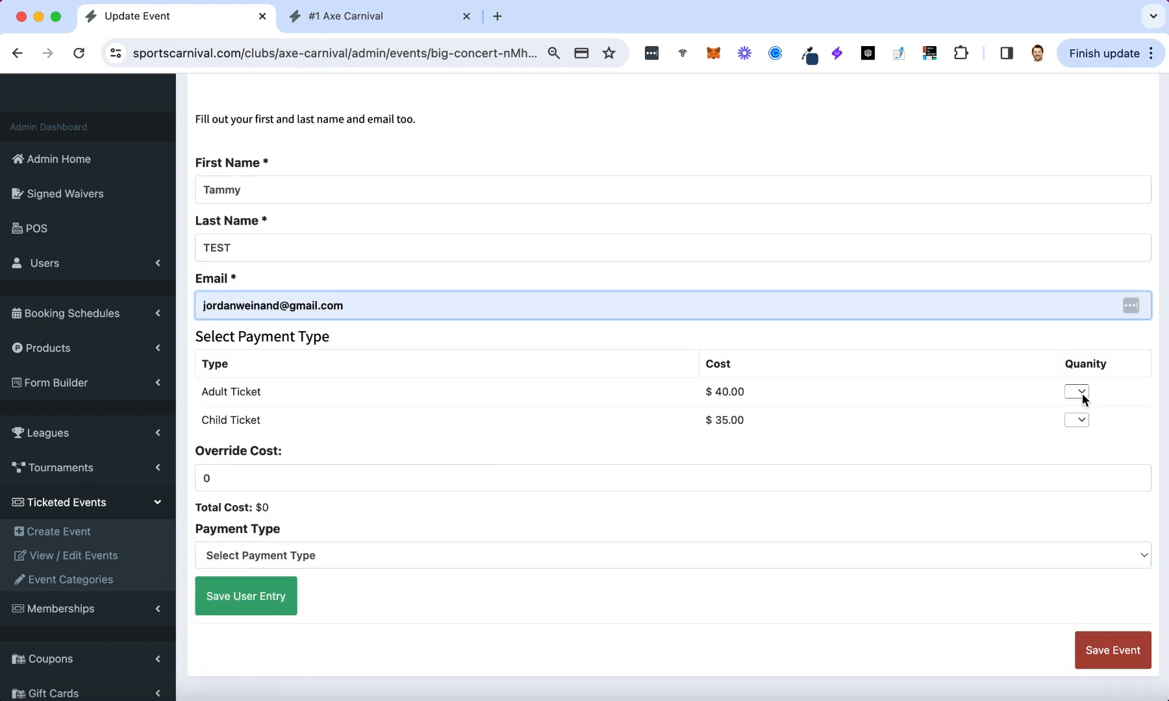
Choose 2 Adult and 1 Child ticket ($115), pay by Credit Card, save the entry and event.
{"action": "left_click", "coordinate": [1083, 394]}
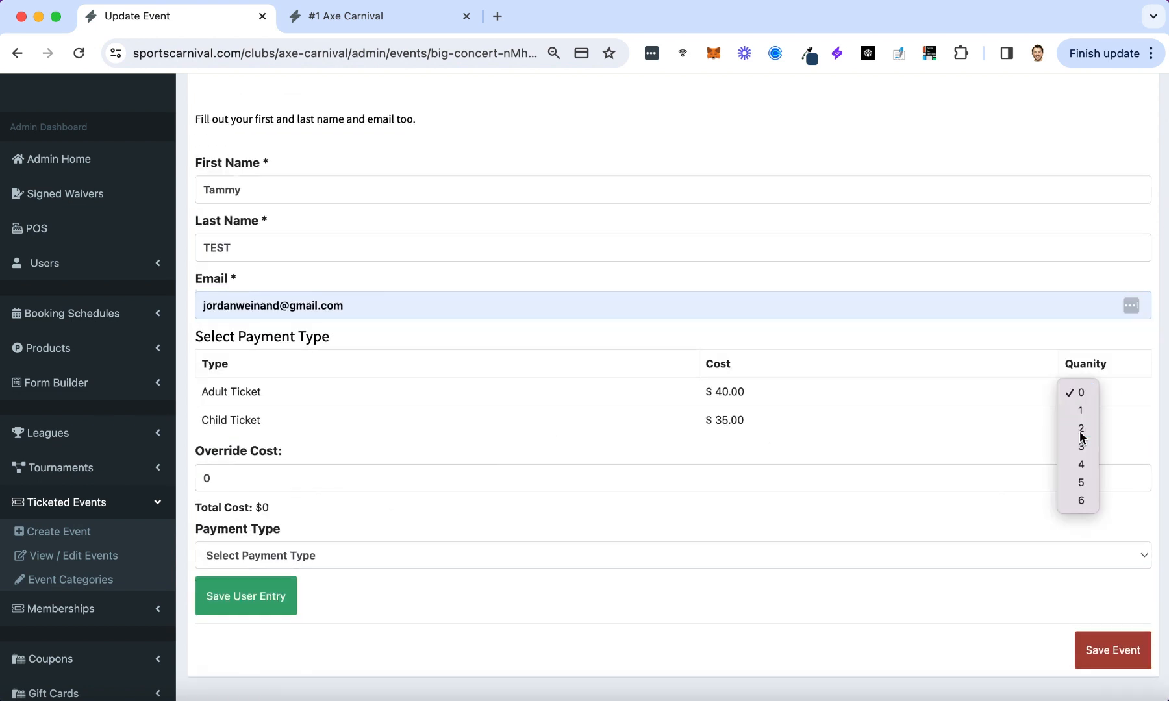
{"action": "left_click", "coordinate": [1081, 428]}
{"action": "left_click", "coordinate": [1076, 419]}
{"action": "left_click", "coordinate": [1080, 437]}
{"action": "left_click_drag", "start_coordinate": [280, 507], "coordinate": [246, 507]}
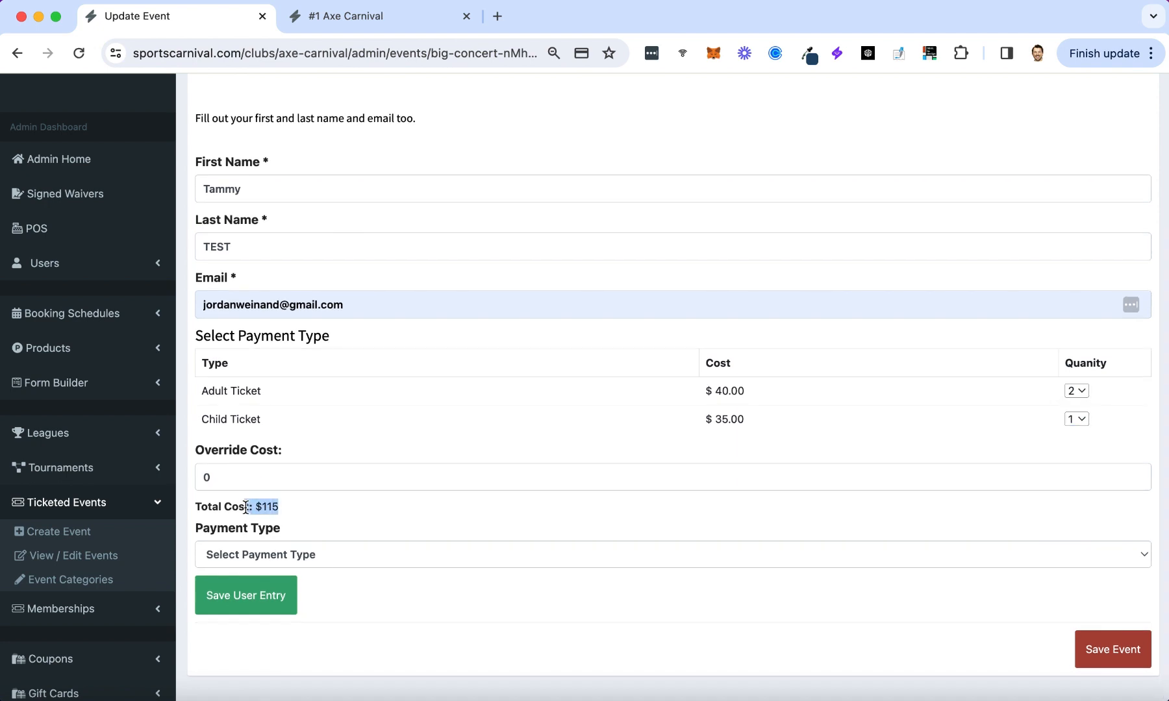
{"action": "left_click", "coordinate": [301, 555]}
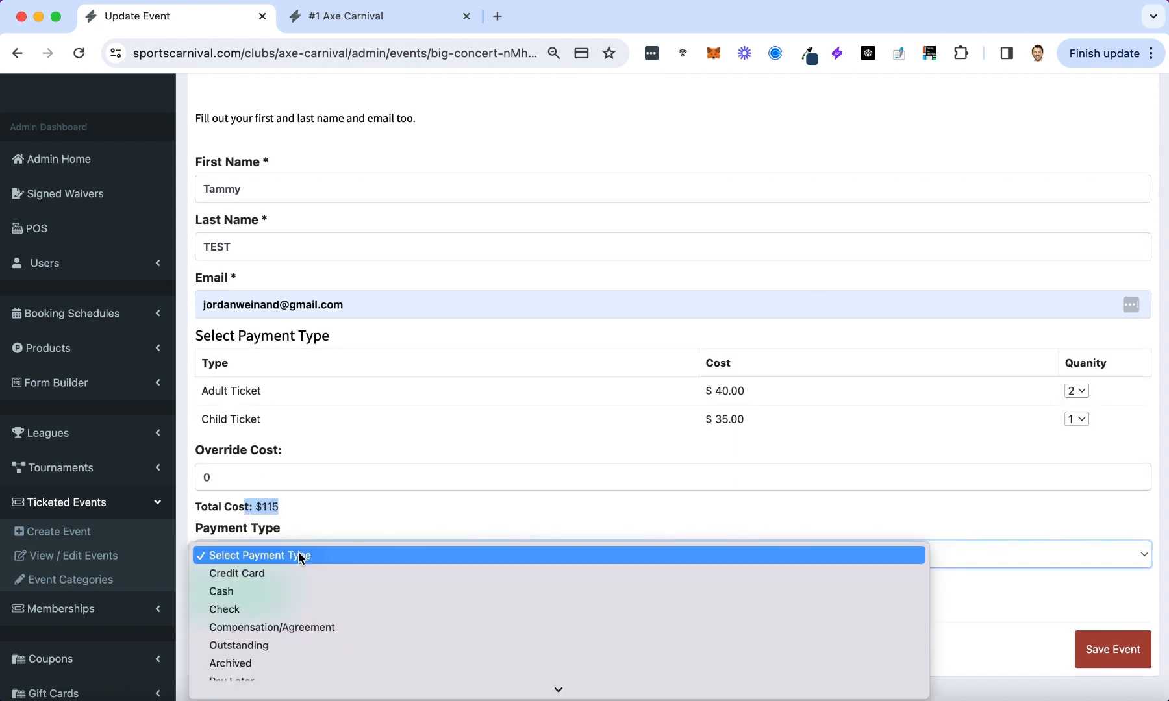
{"action": "left_click", "coordinate": [310, 571]}
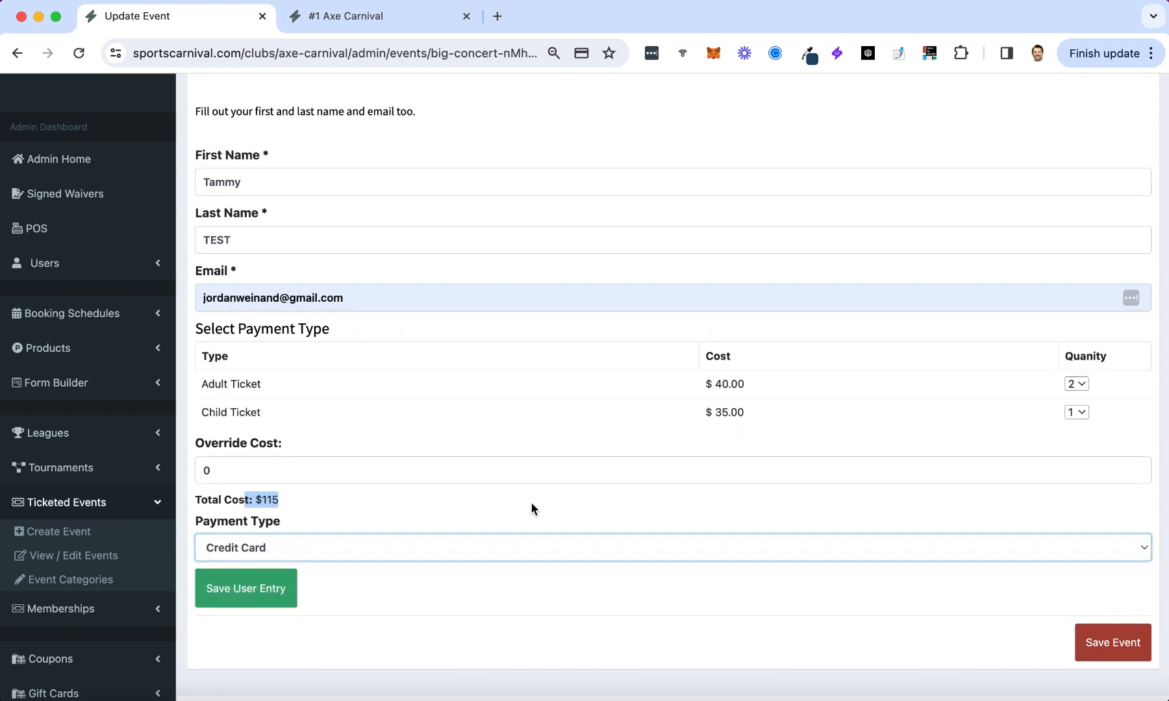
{"action": "left_click", "coordinate": [253, 607]}
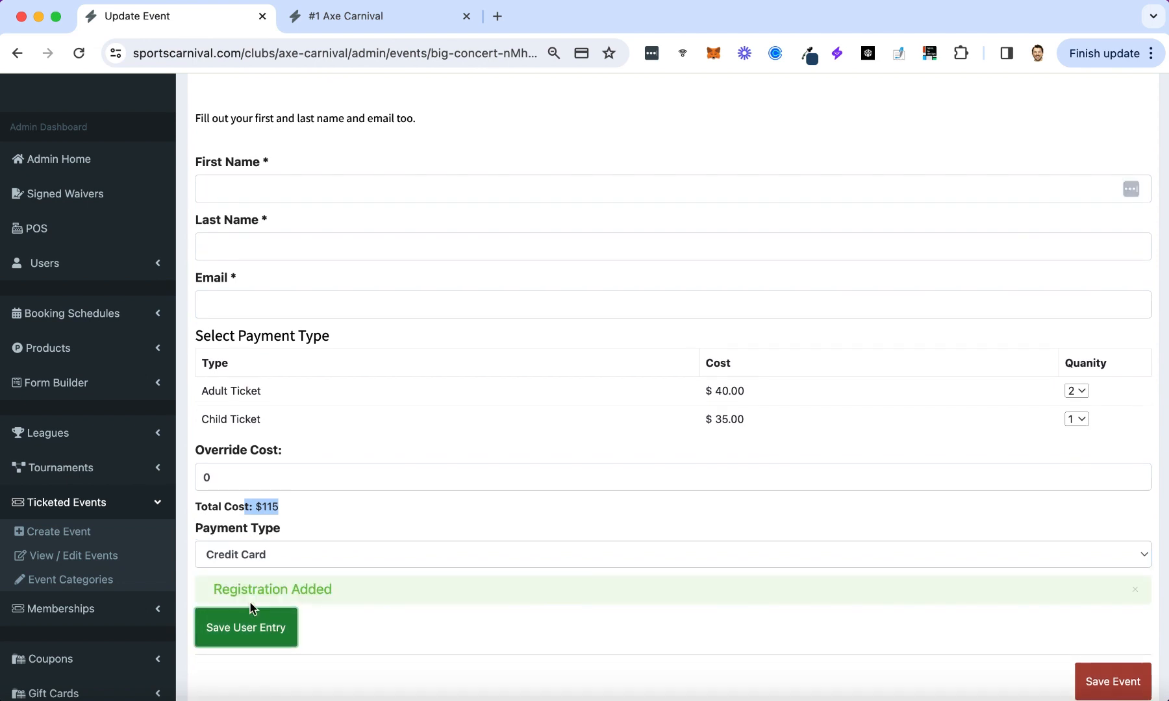
{"action": "left_click", "coordinate": [1097, 652]}
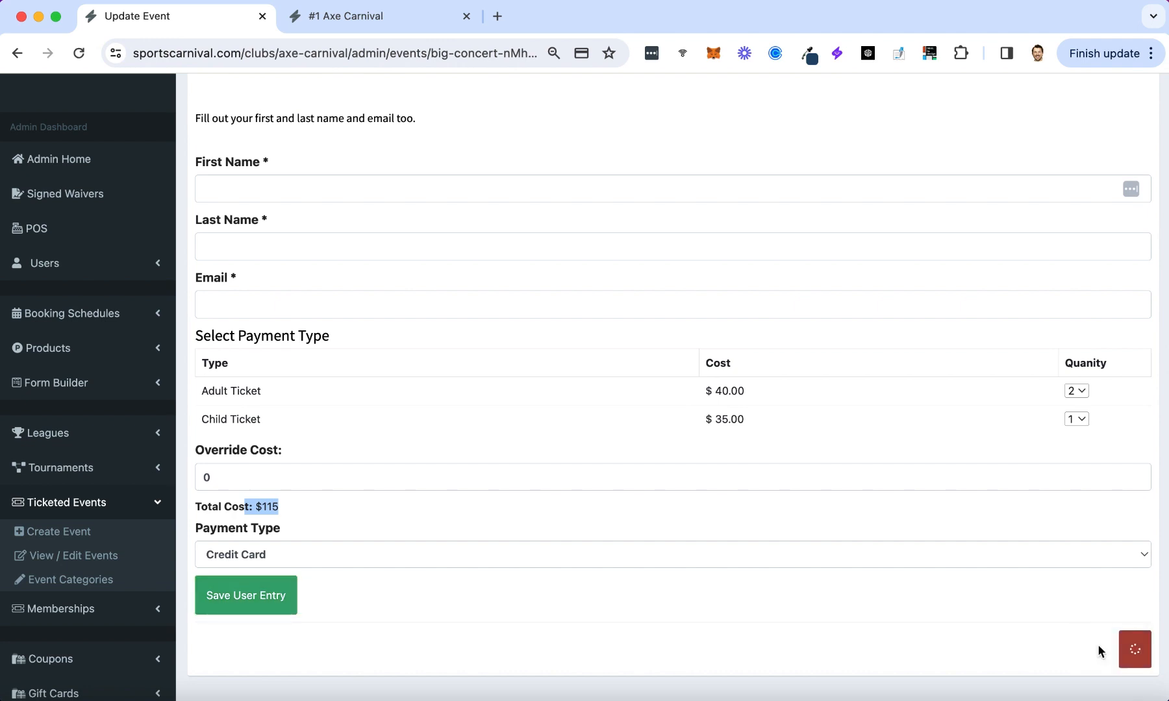
Reload to see both registrations listed, then open the public page showing 92 spots left and select its URL.
{"action": "left_click", "coordinate": [753, 230]}
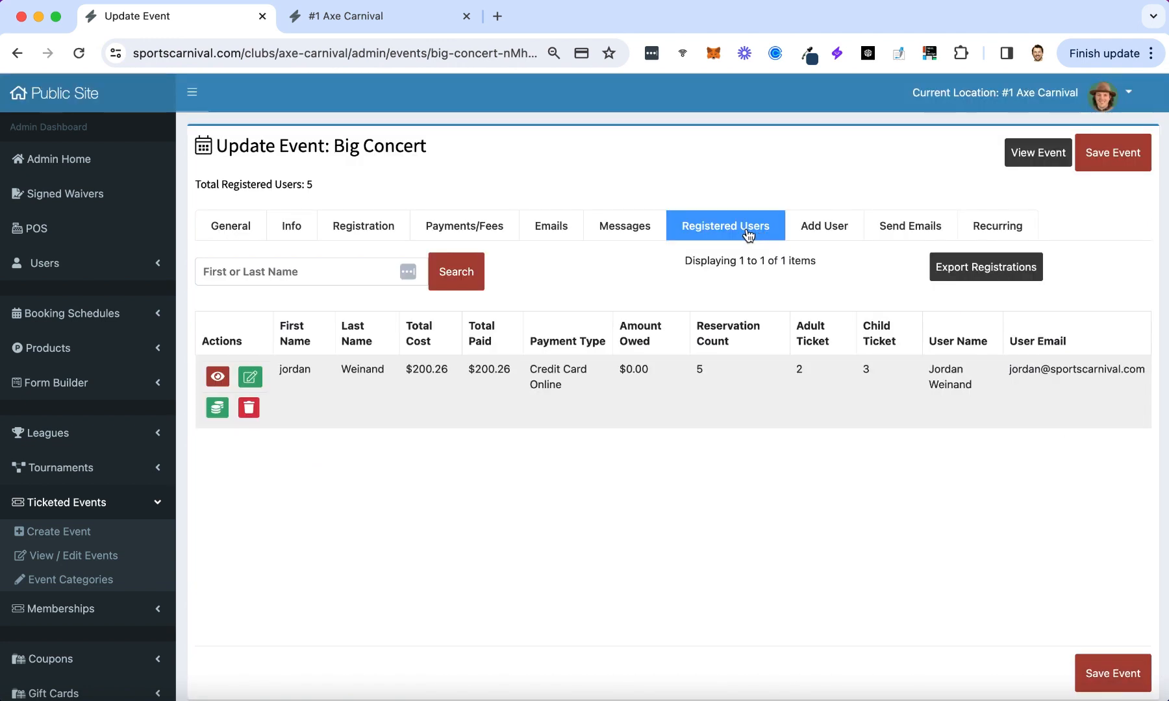
{"action": "left_click", "coordinate": [79, 54]}
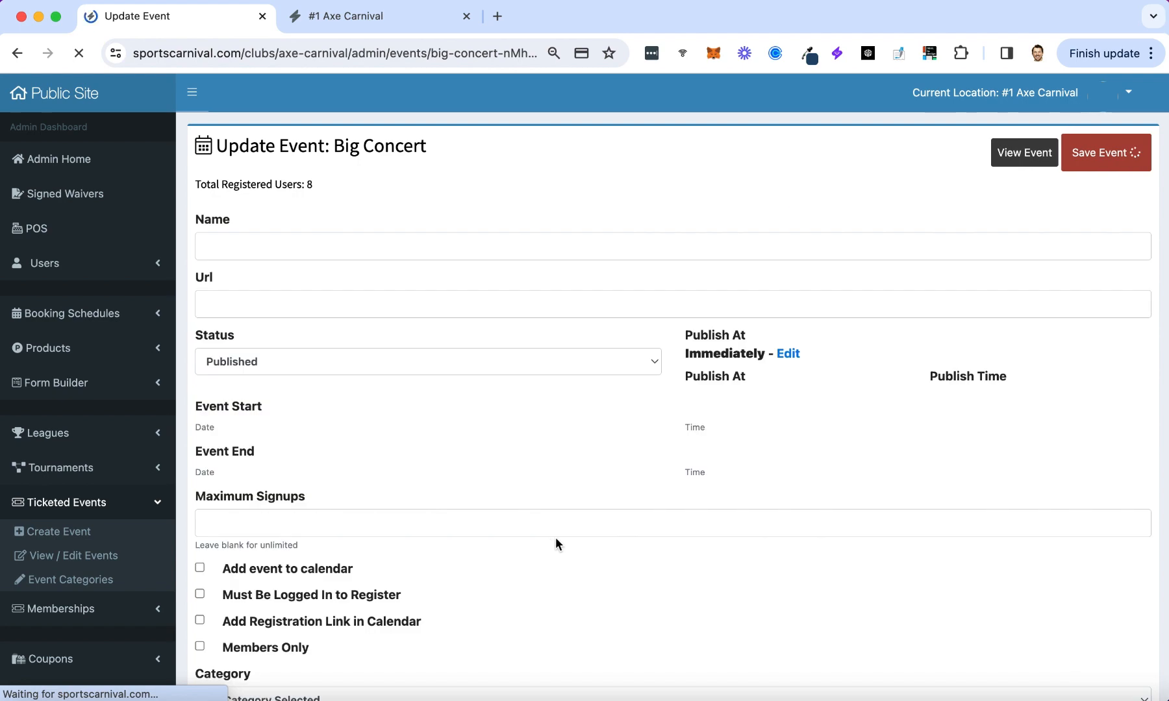
{"action": "left_click", "coordinate": [726, 237]}
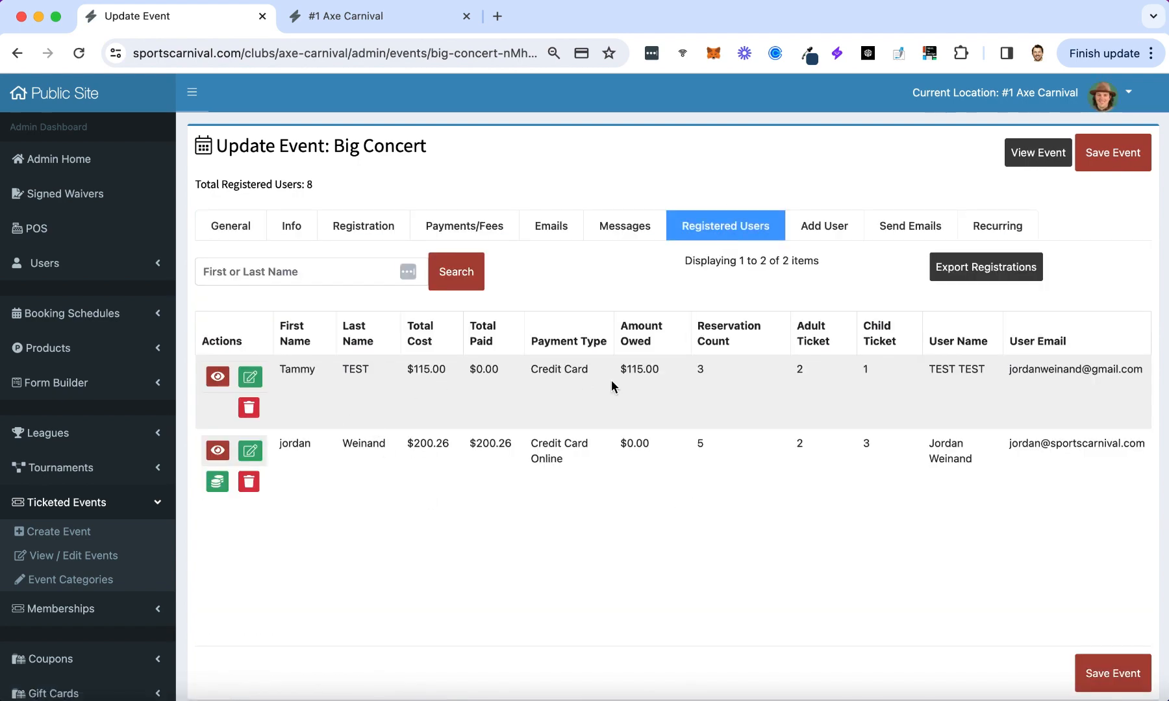
{"action": "left_click", "coordinate": [1038, 152]}
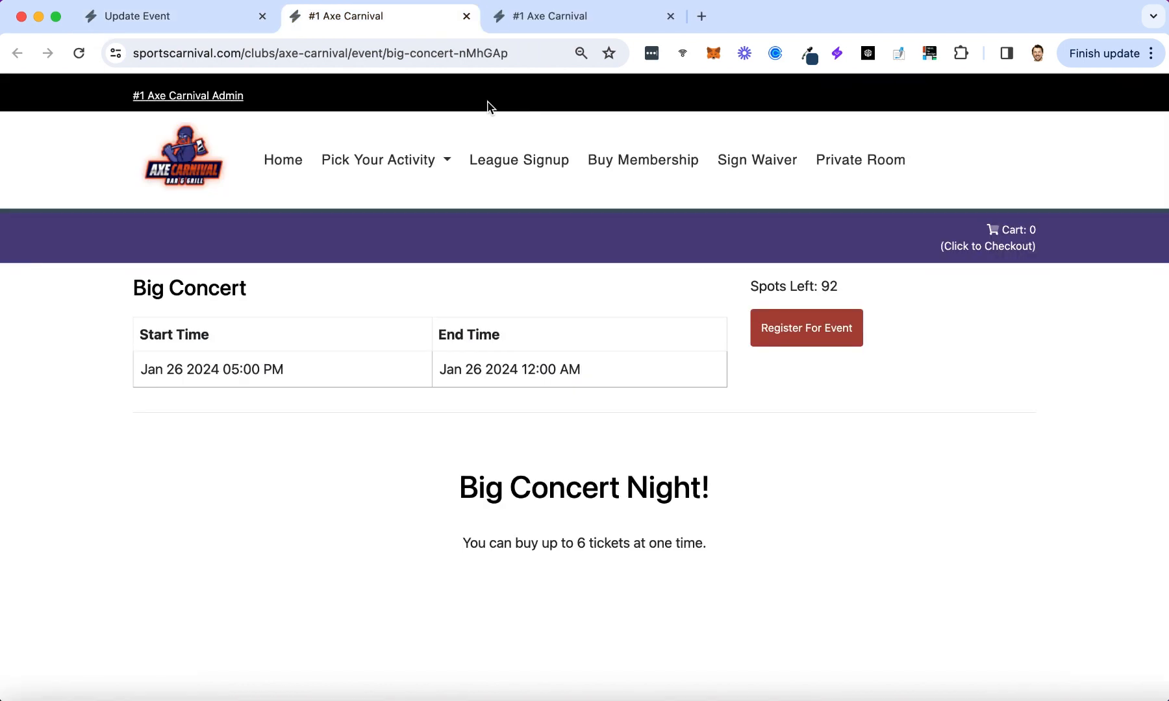
{"action": "left_click", "coordinate": [289, 55]}
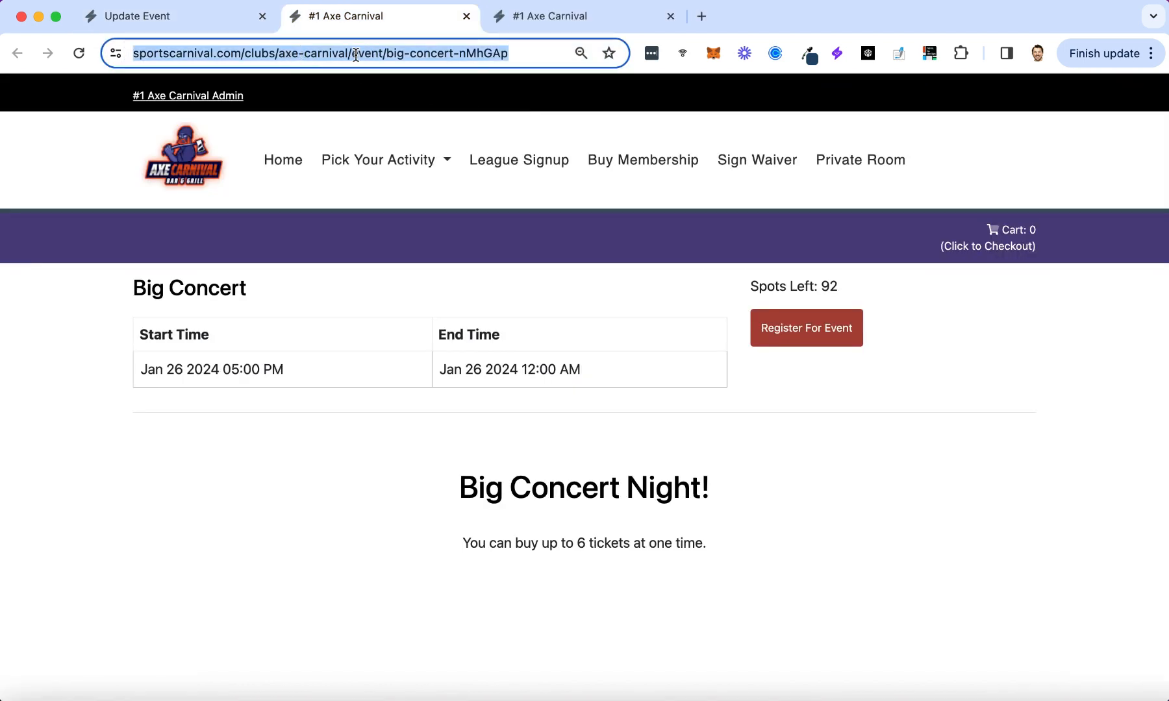